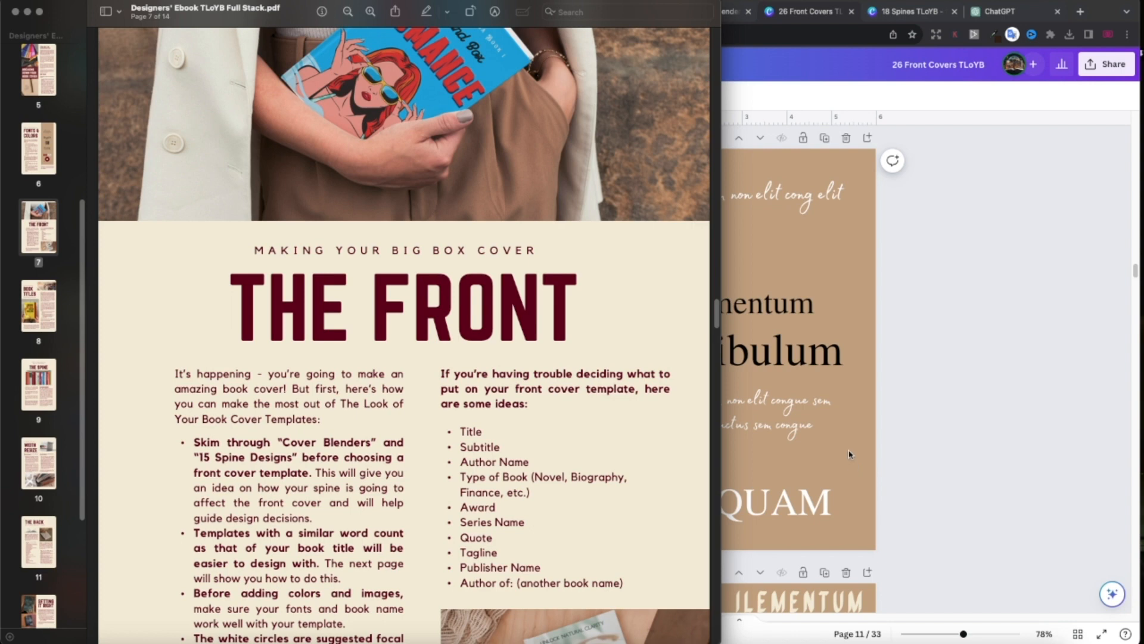
Bring the Canva cover template on page 11 in front of the Preview PDF.
left_click(851, 454)
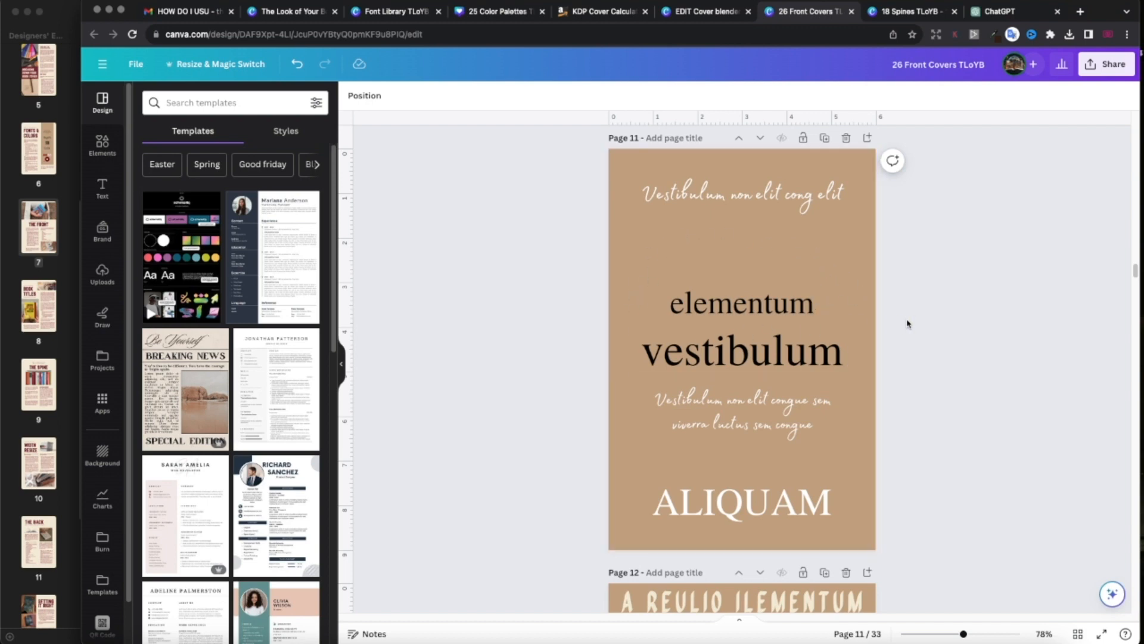
scroll(944, 365, "up", 1)
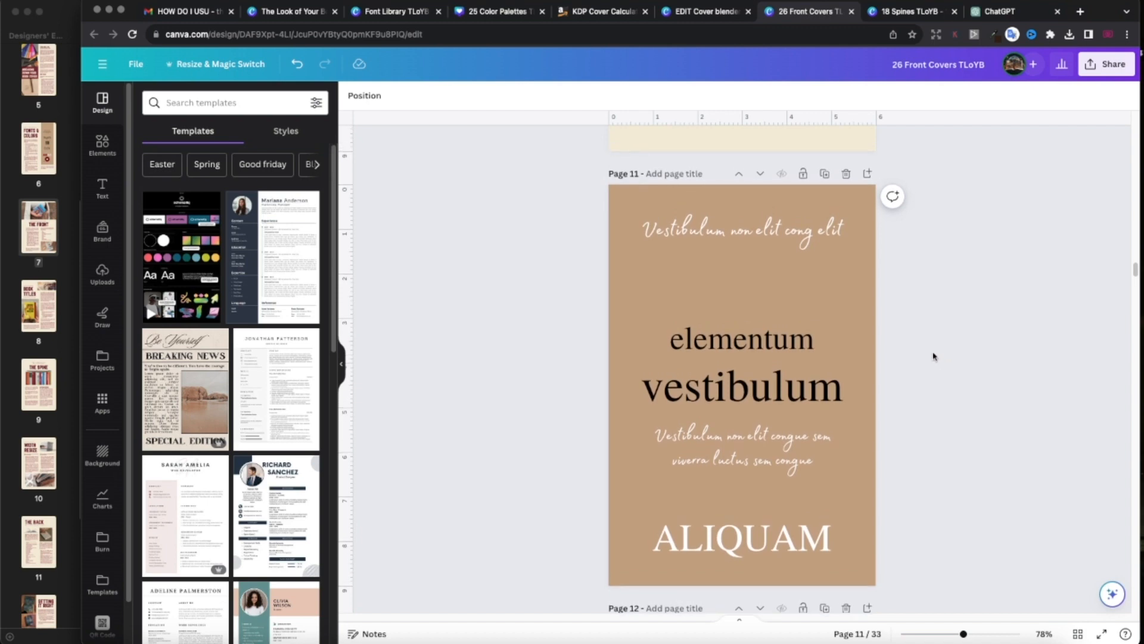
scroll(857, 383, "down", 1)
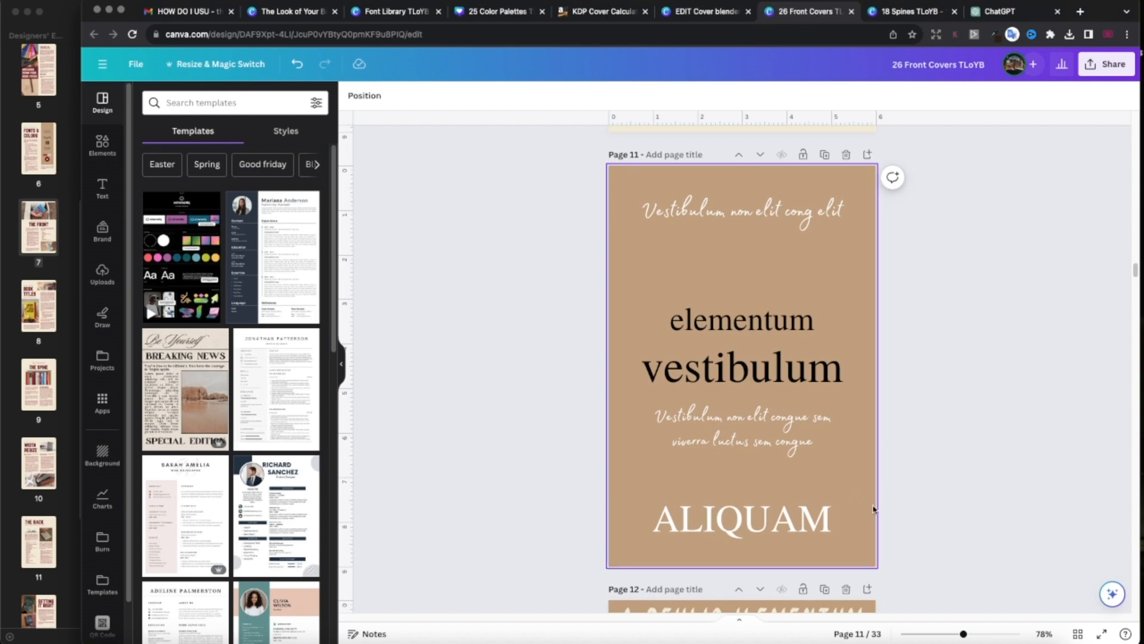
scroll(862, 508, "down", 2)
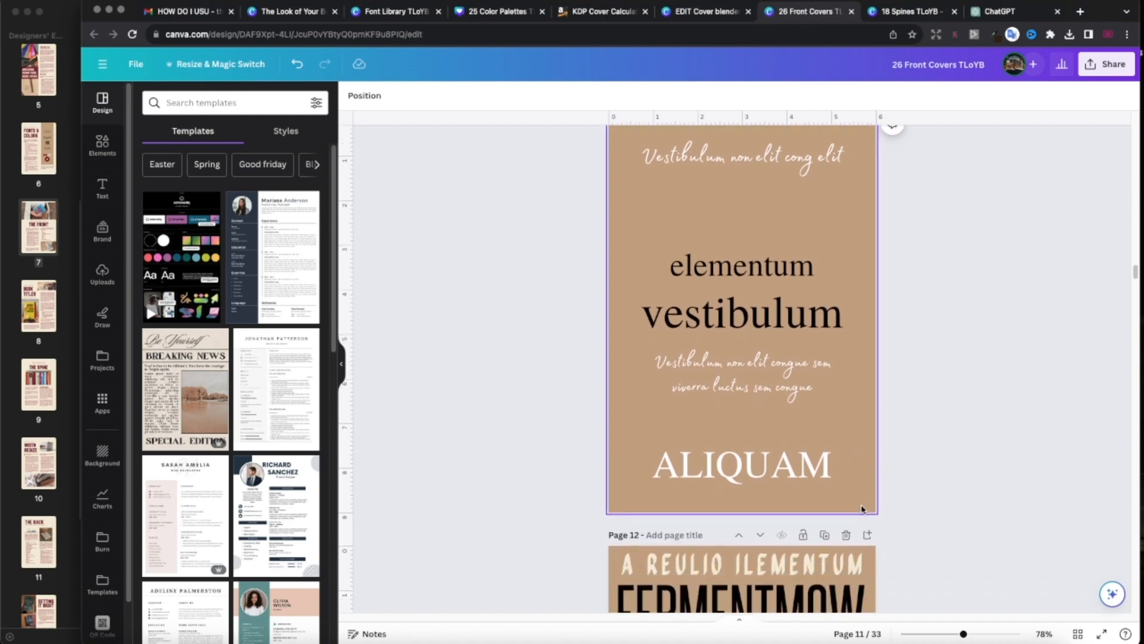
scroll(846, 499, "up", 5)
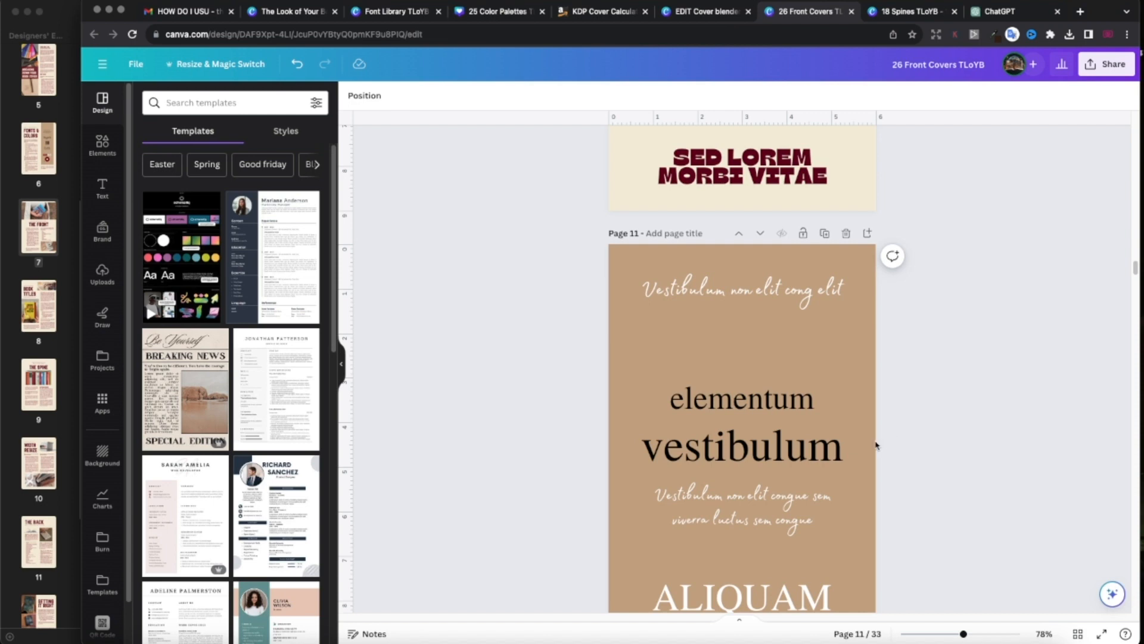
scroll(875, 441, "down", 5)
scroll(572, 472, "up", 3)
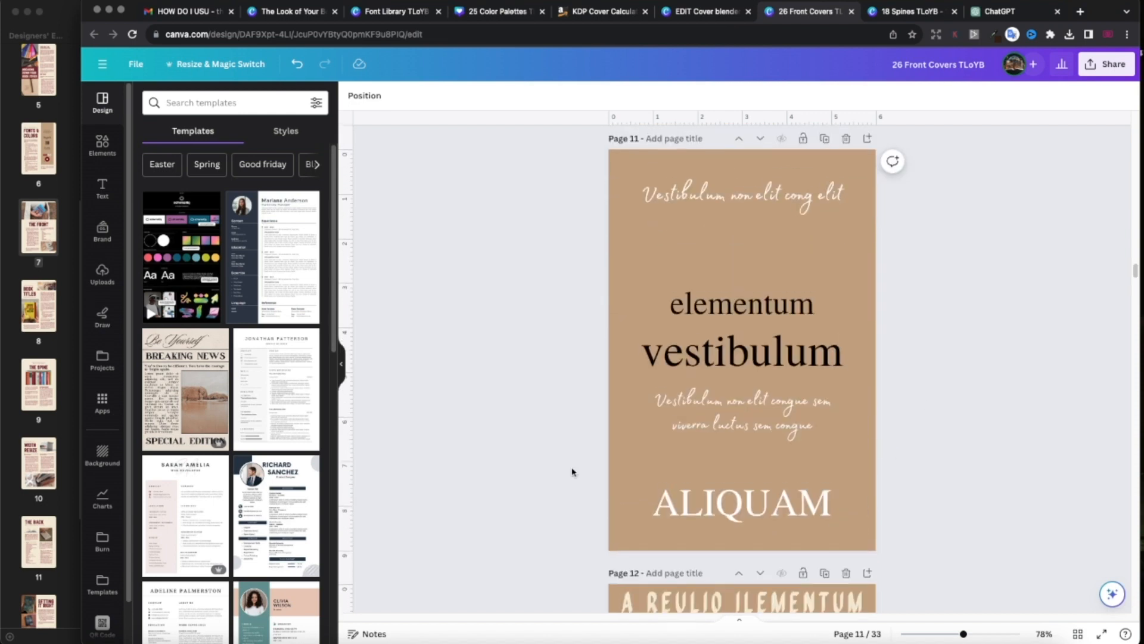
scroll(571, 468, "up", 1)
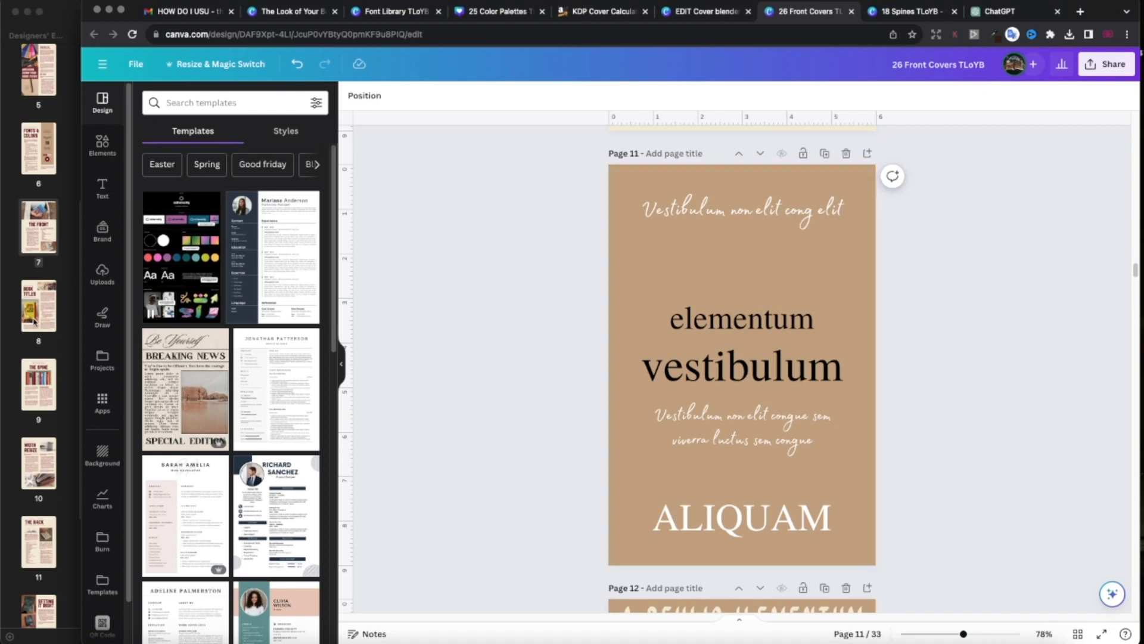
left_click(39, 305)
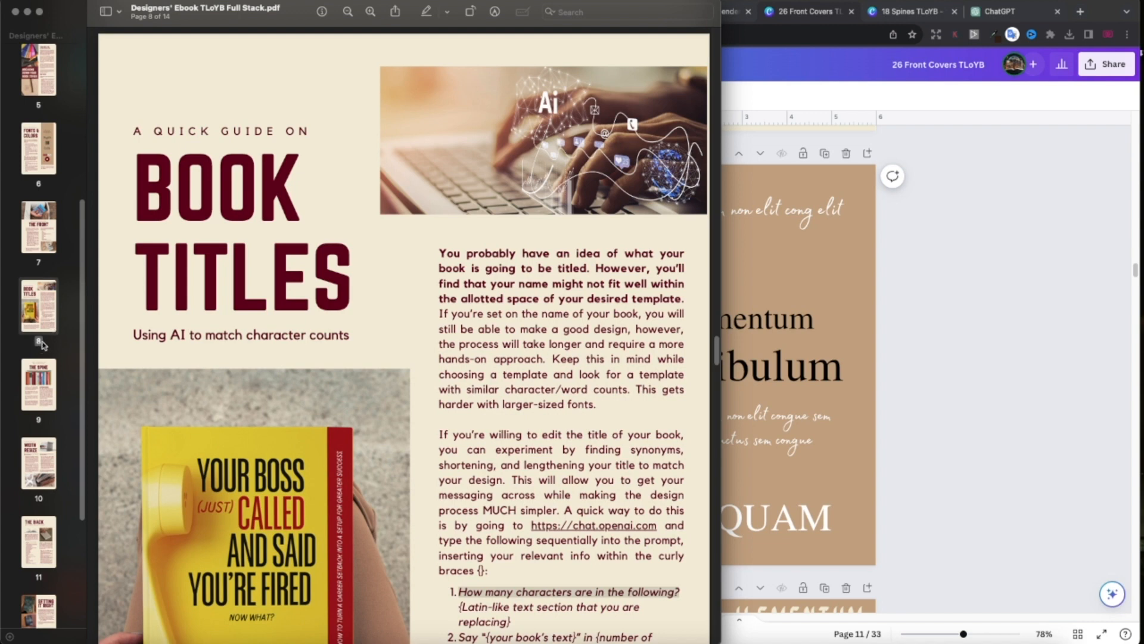
scroll(445, 373, "down", 4)
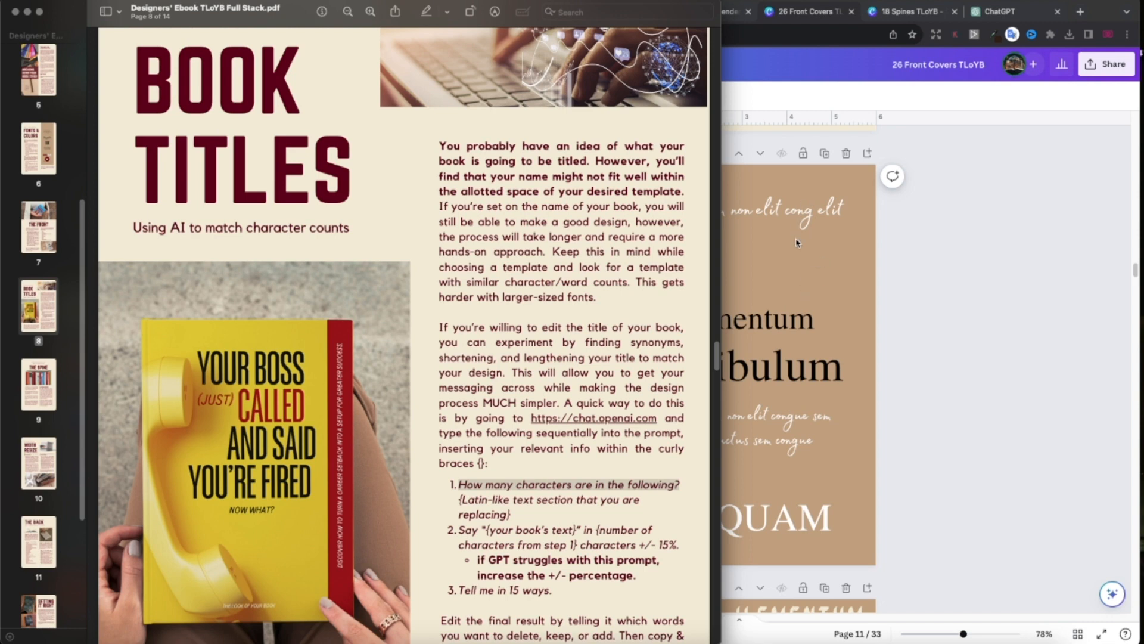
left_click(866, 392)
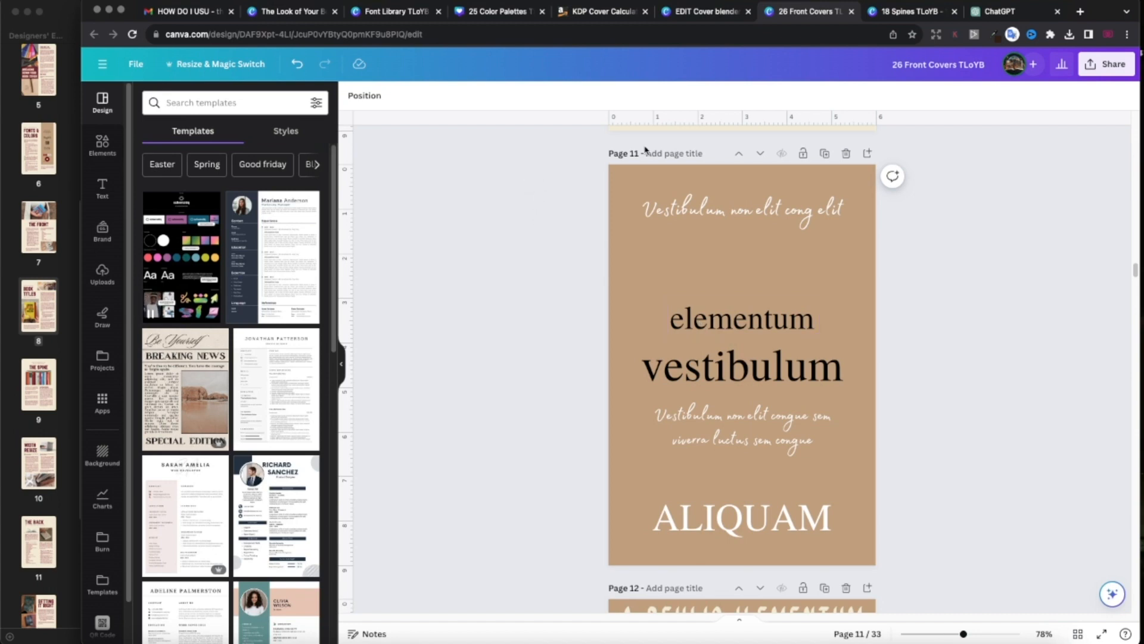
Return to page 11 of the template through the page grid view.
left_click(1078, 634)
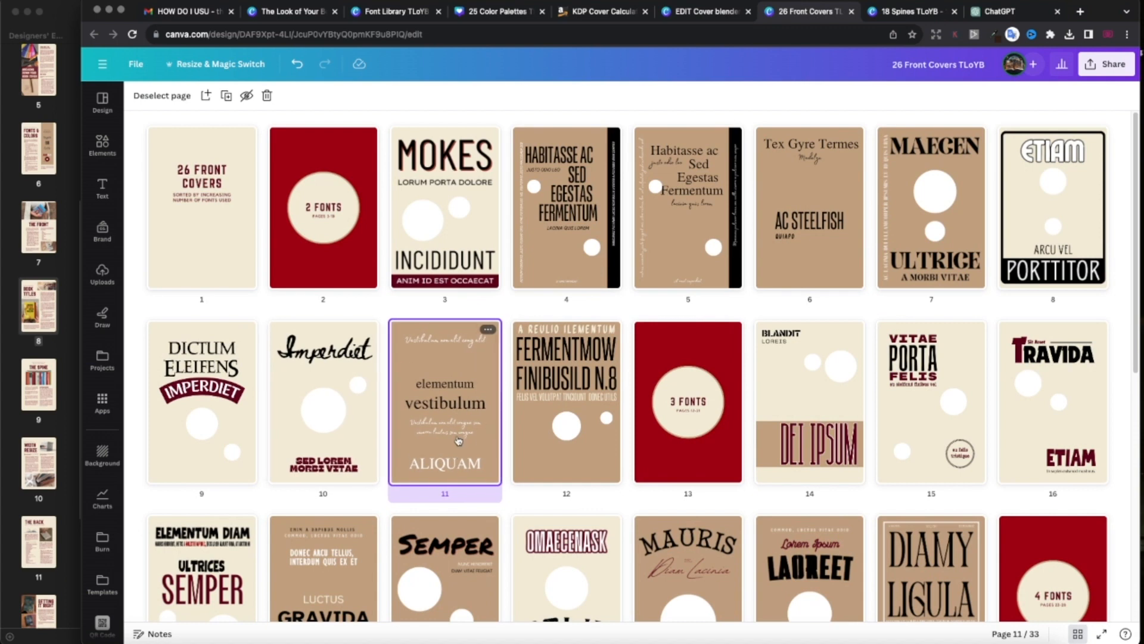
double_click(458, 440)
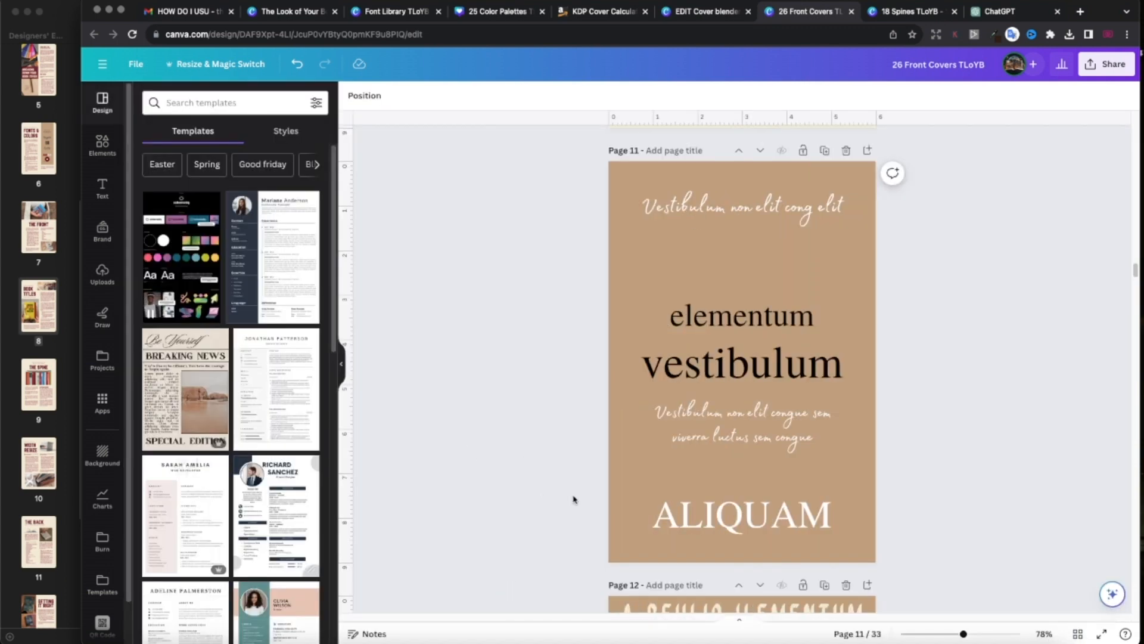
scroll(602, 492, "up", 1)
scroll(583, 440, "down", 1)
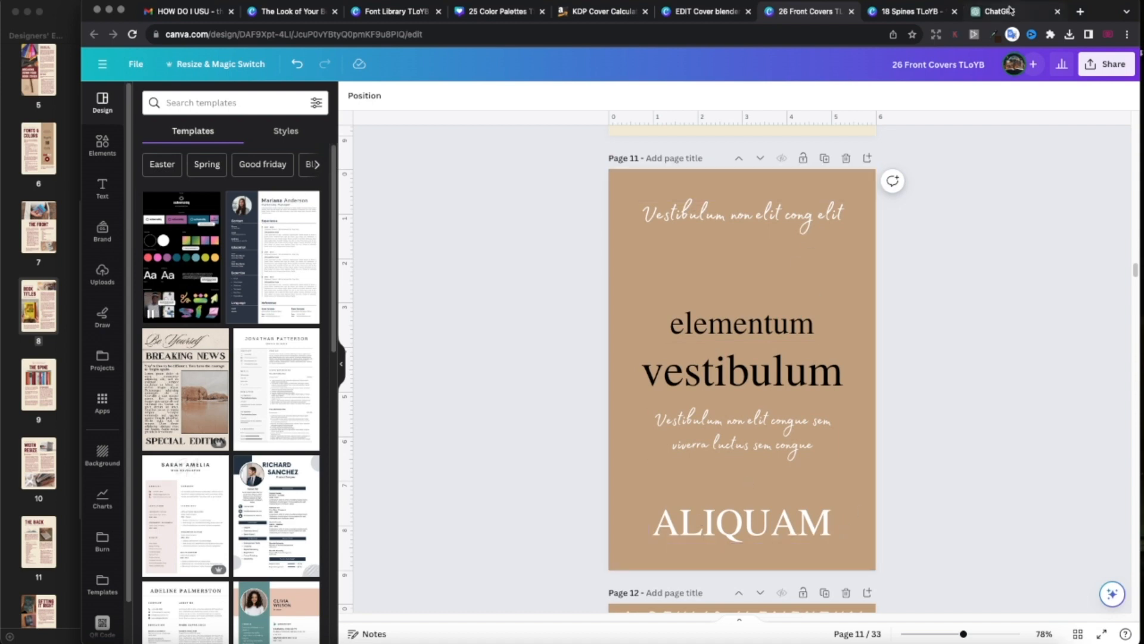
Check the ebook's Book Titles page, then switch to the ChatGPT conversation.
left_click(50, 307)
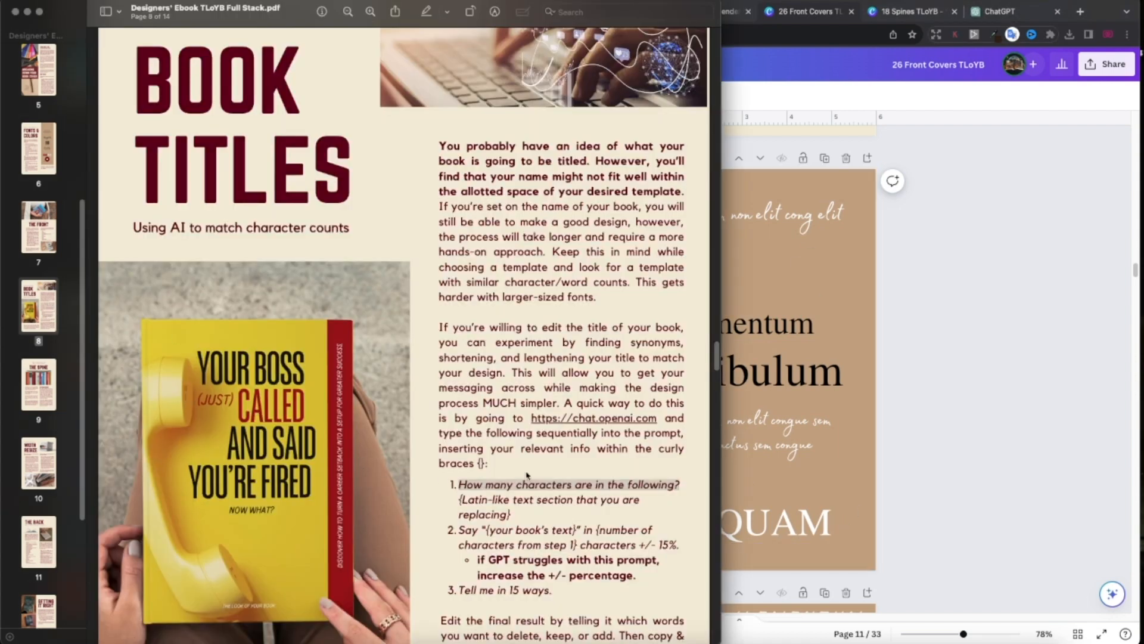
left_click(963, 368)
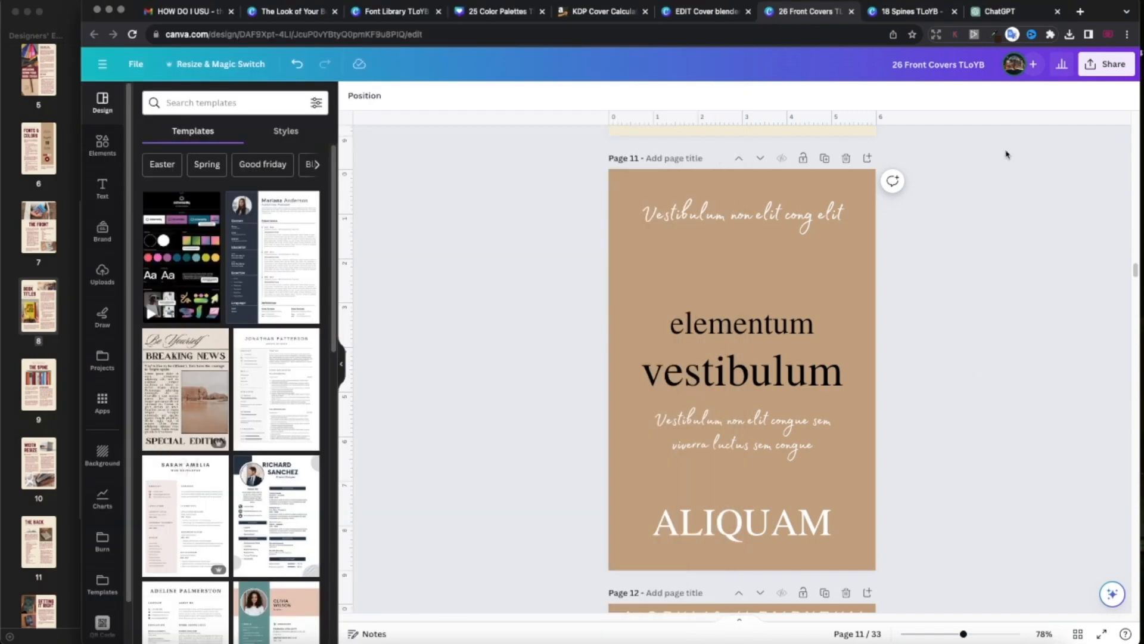
left_click(1005, 12)
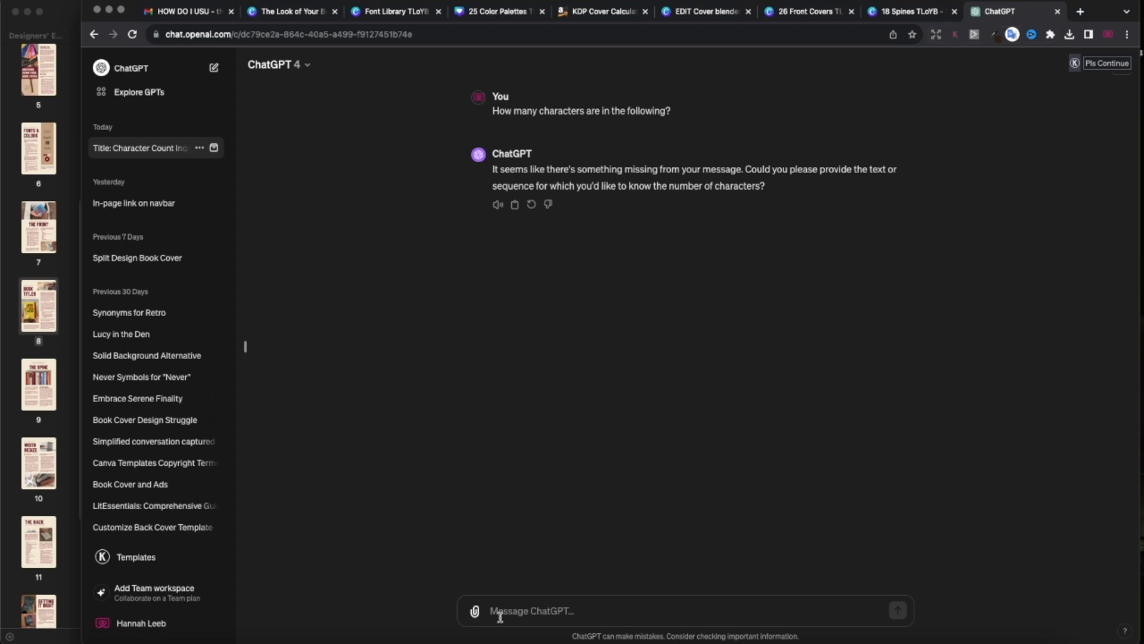
Copy the ebook's character-count prompt into the ChatGPT message box.
left_click(36, 336)
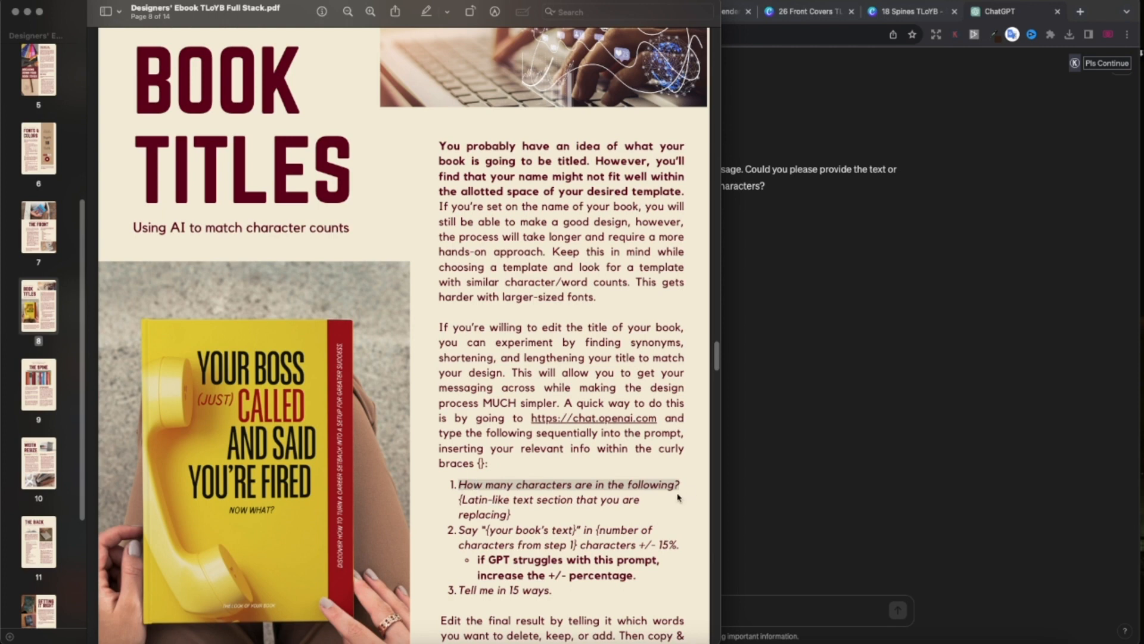
triple_click(481, 509)
left_click_drag(481, 510, 468, 487)
key("super+c")
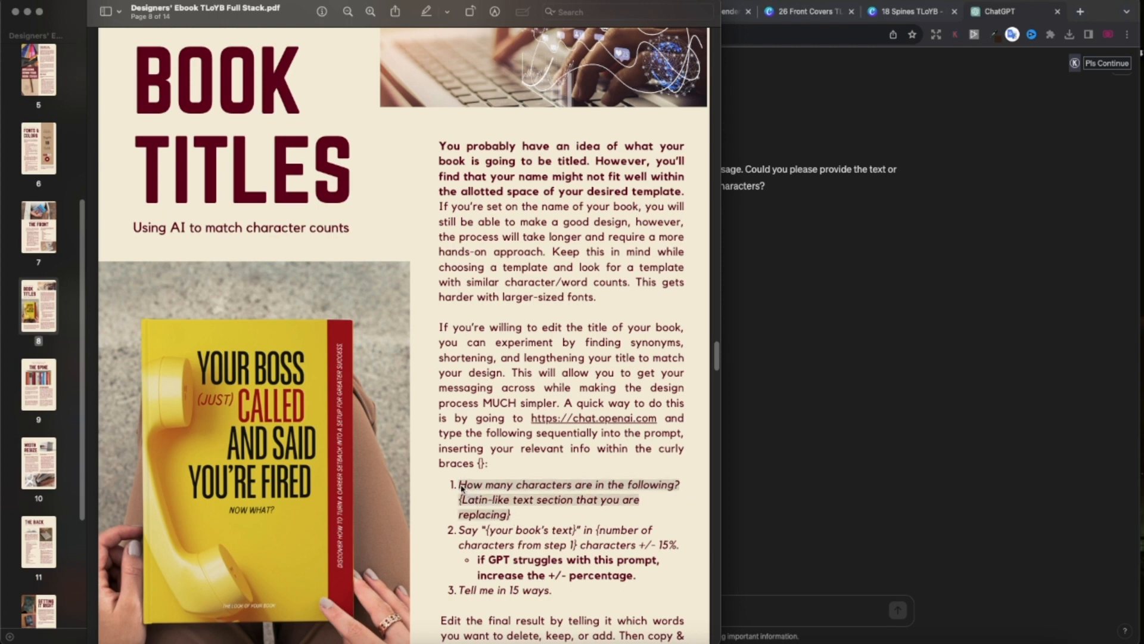
left_click(772, 608)
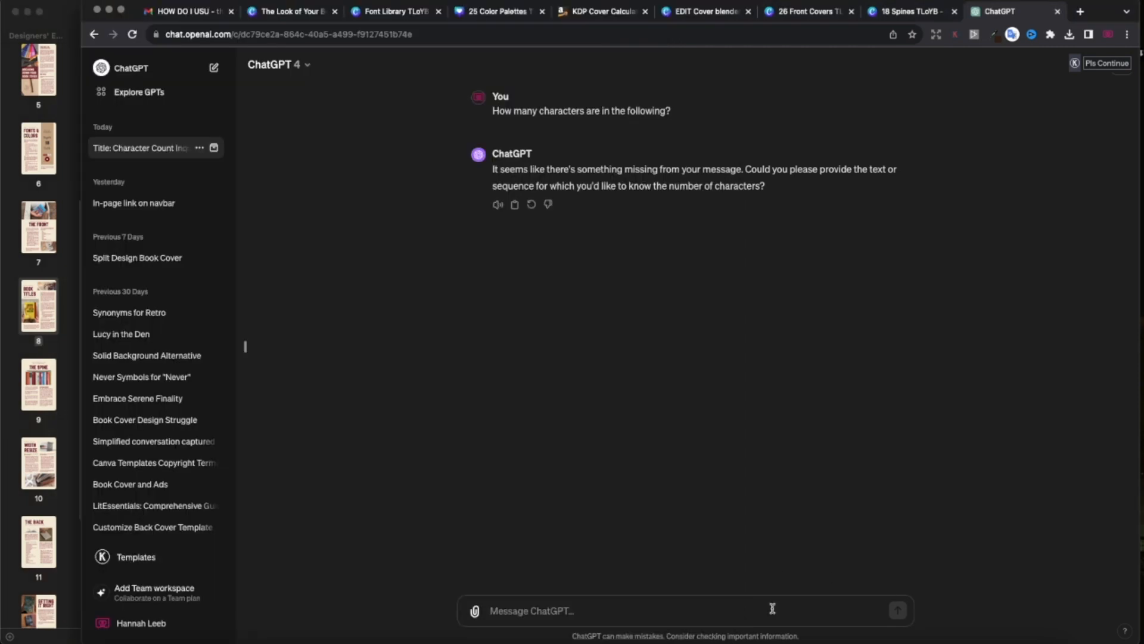
key("super+v")
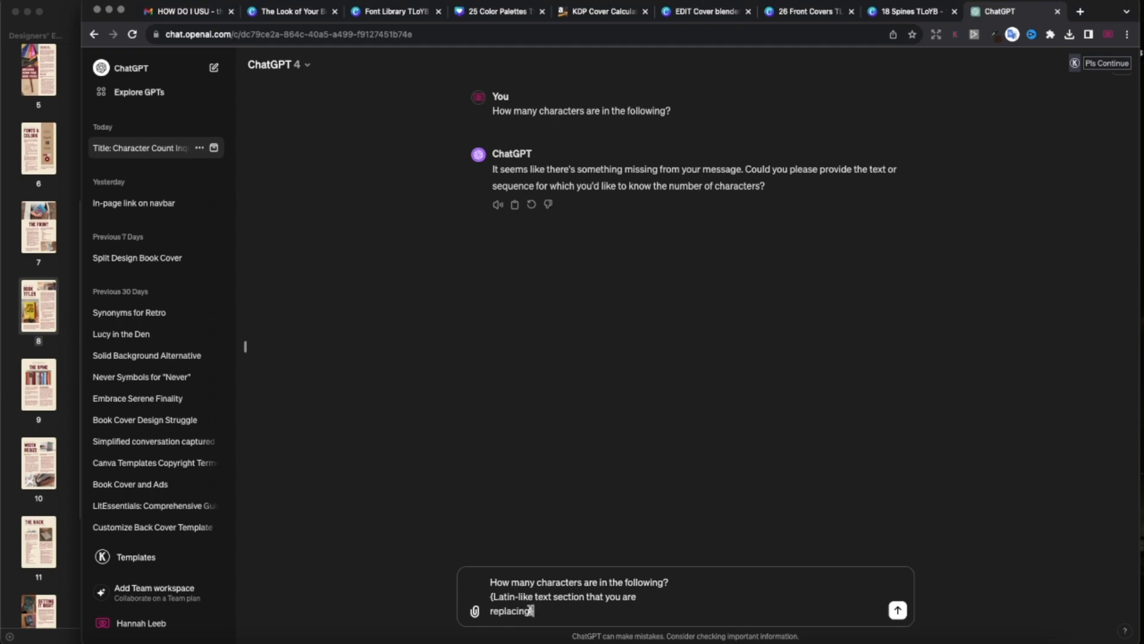
left_click_drag(530, 610, 505, 600)
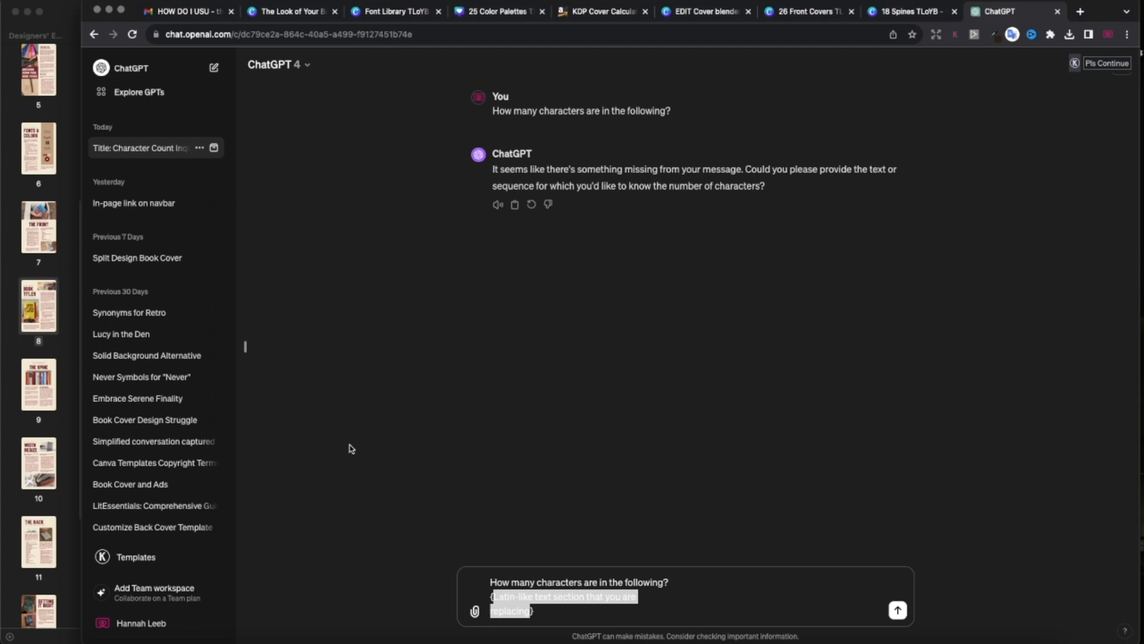
Fill the prompt's placeholder with the cover title words 'elementum' and 'vestibulum' from Canva.
left_click(806, 13)
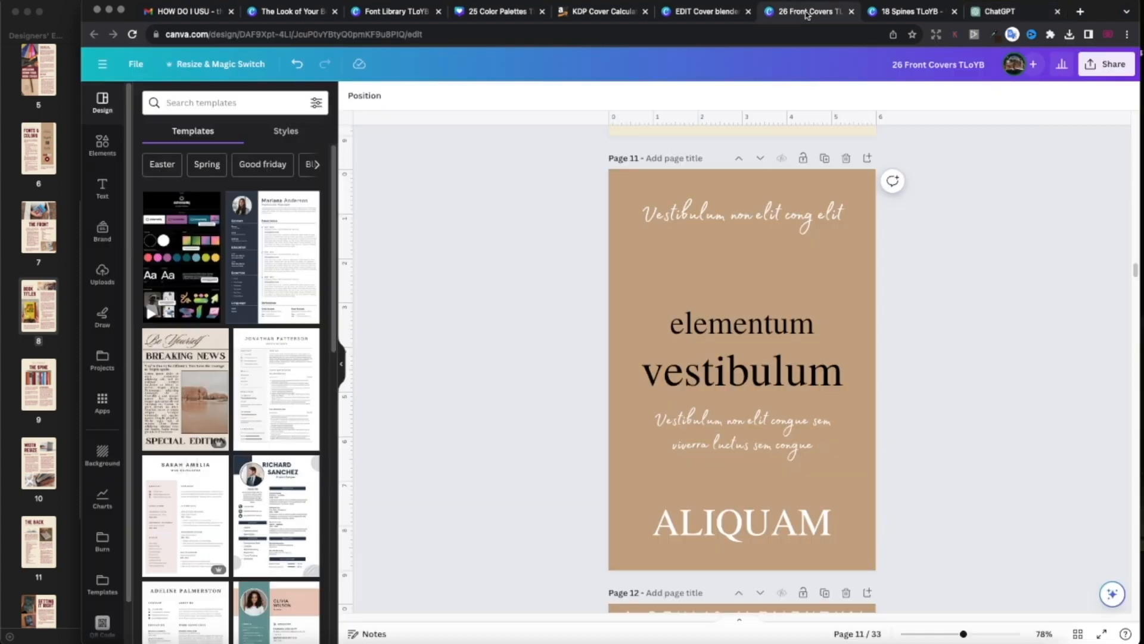
double_click(718, 321)
key("super+c")
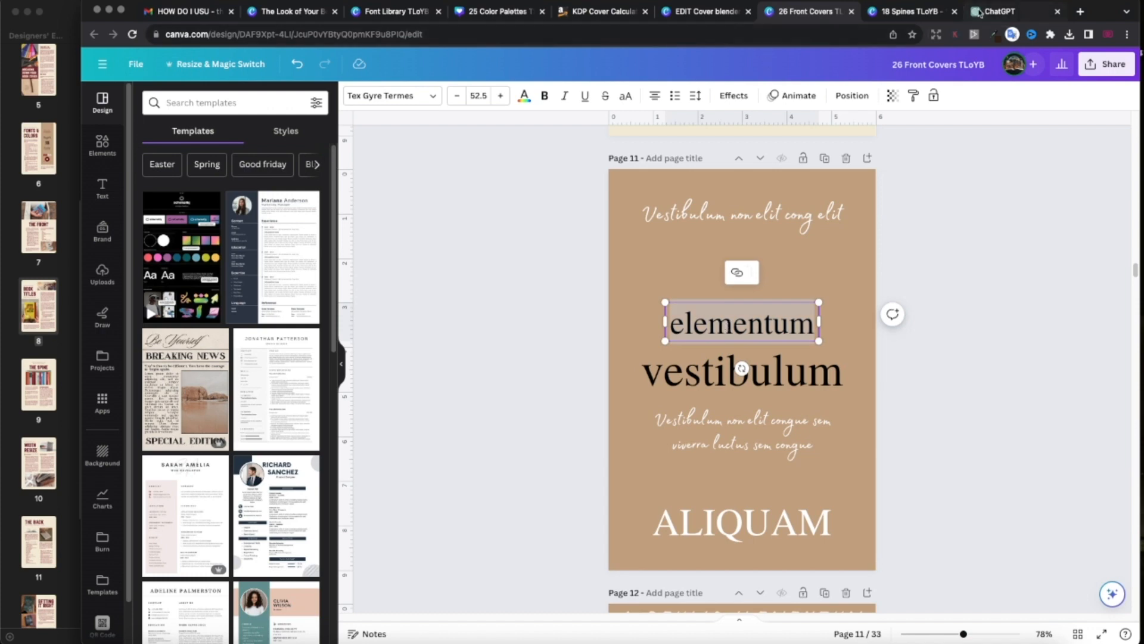
left_click(1006, 13)
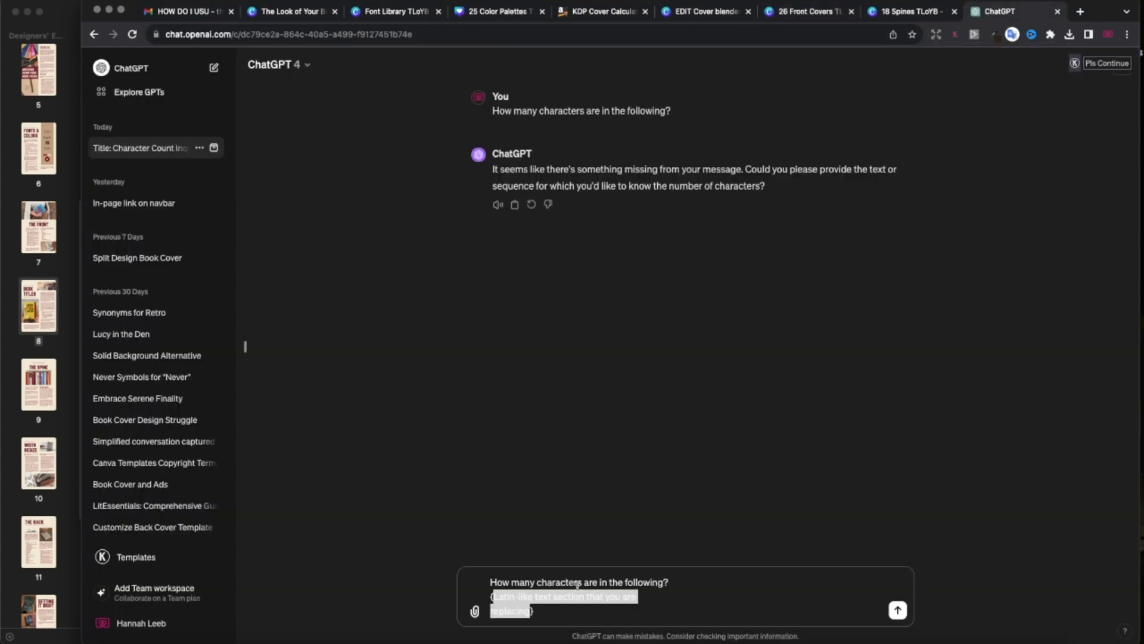
key("super+v")
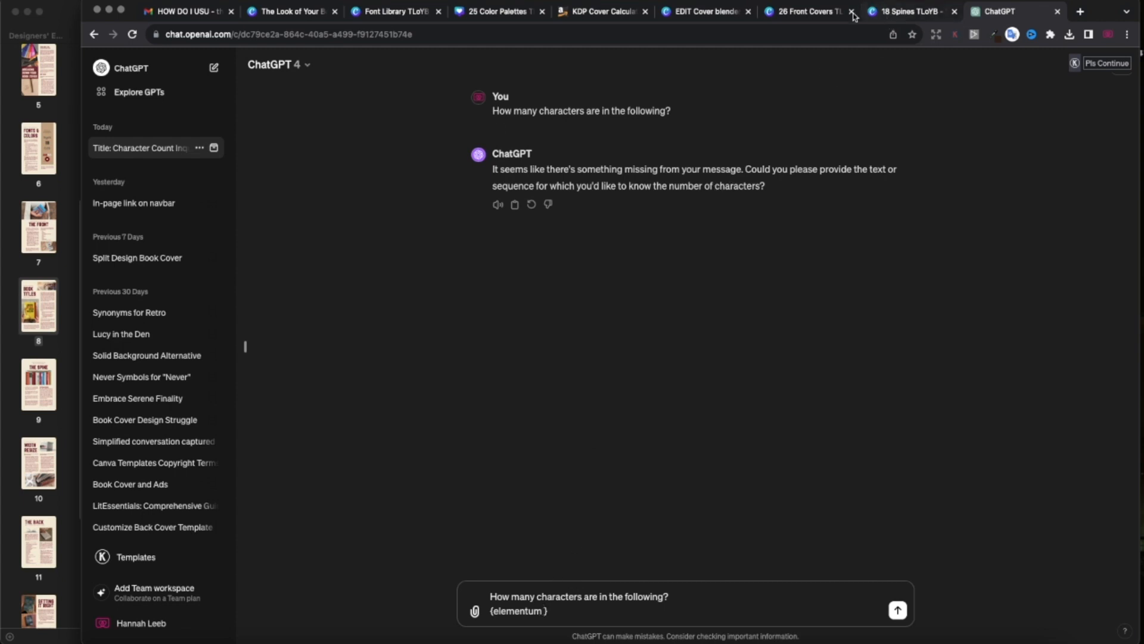
left_click(813, 12)
left_click(755, 376)
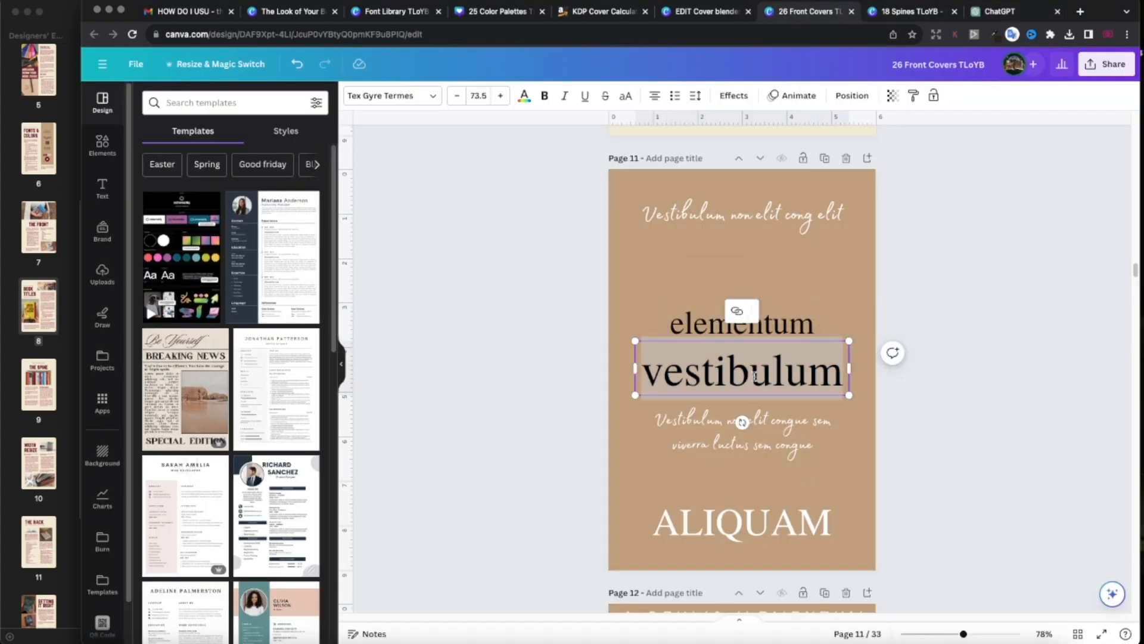
left_click(999, 12)
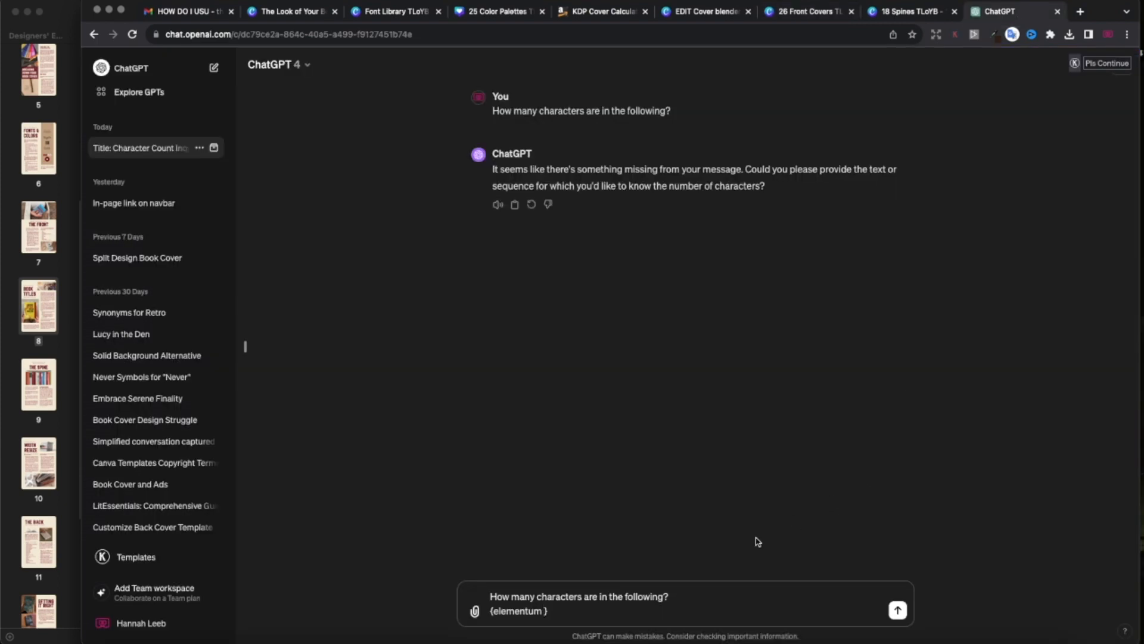
type("vestibulum")
Send the question, note the 22-character answer, and bring the ebook PDF forward.
left_click(898, 610)
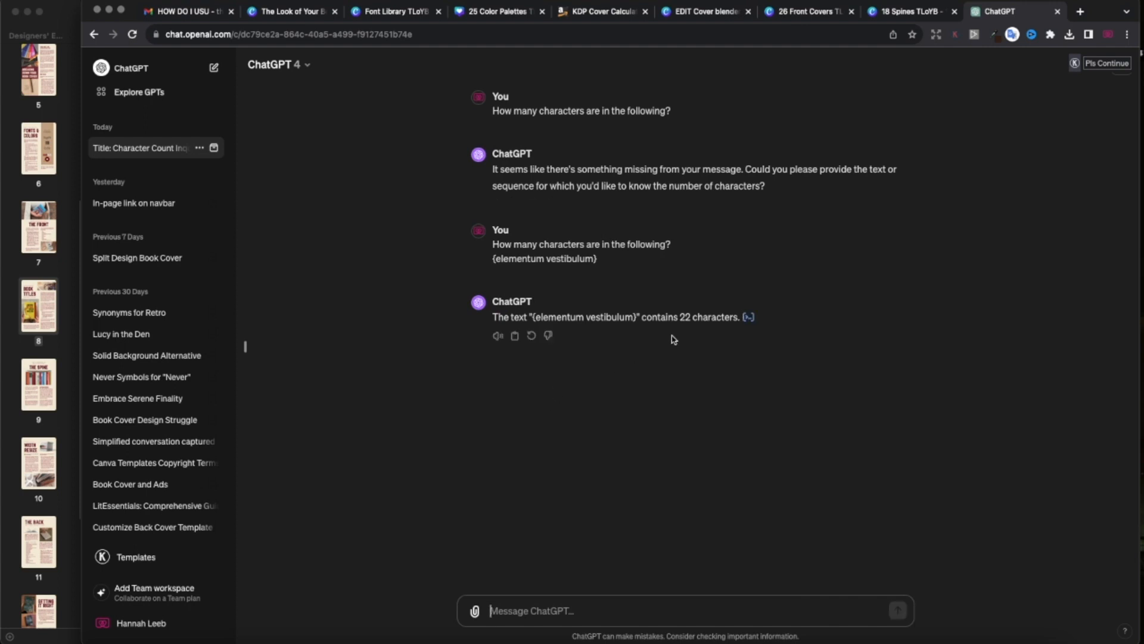
left_click_drag(679, 316, 739, 313)
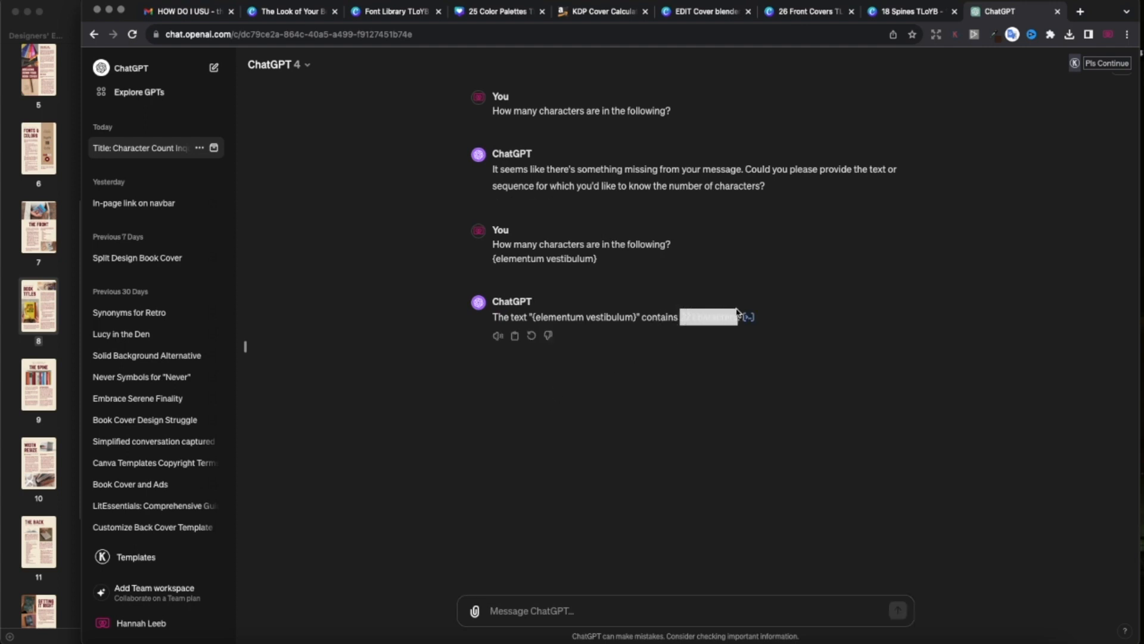
left_click(679, 364)
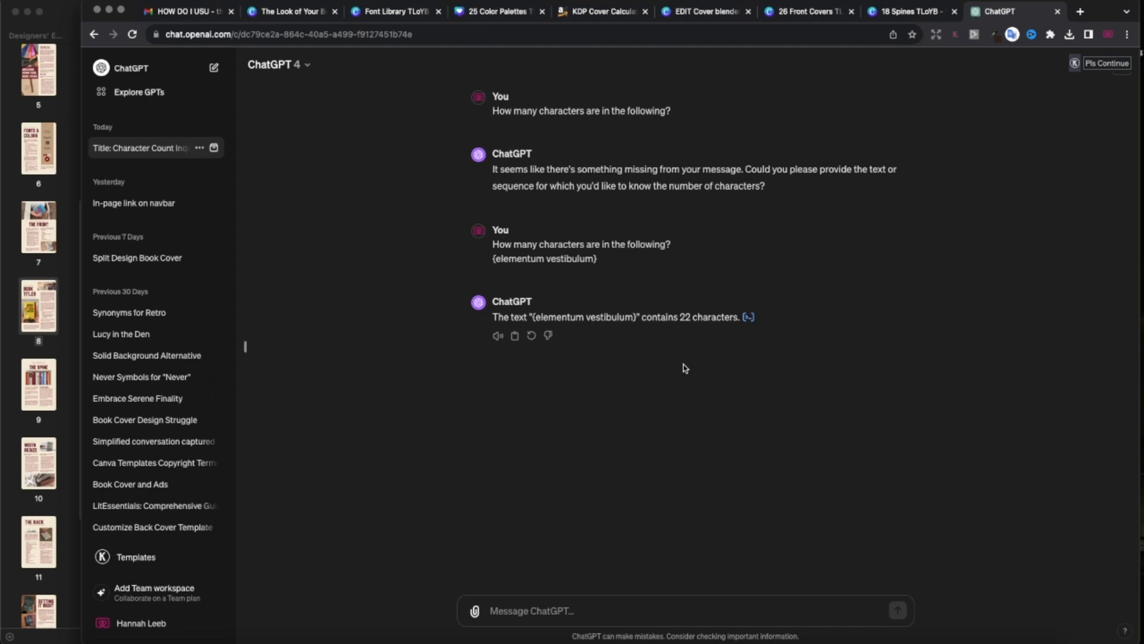
left_click(34, 317)
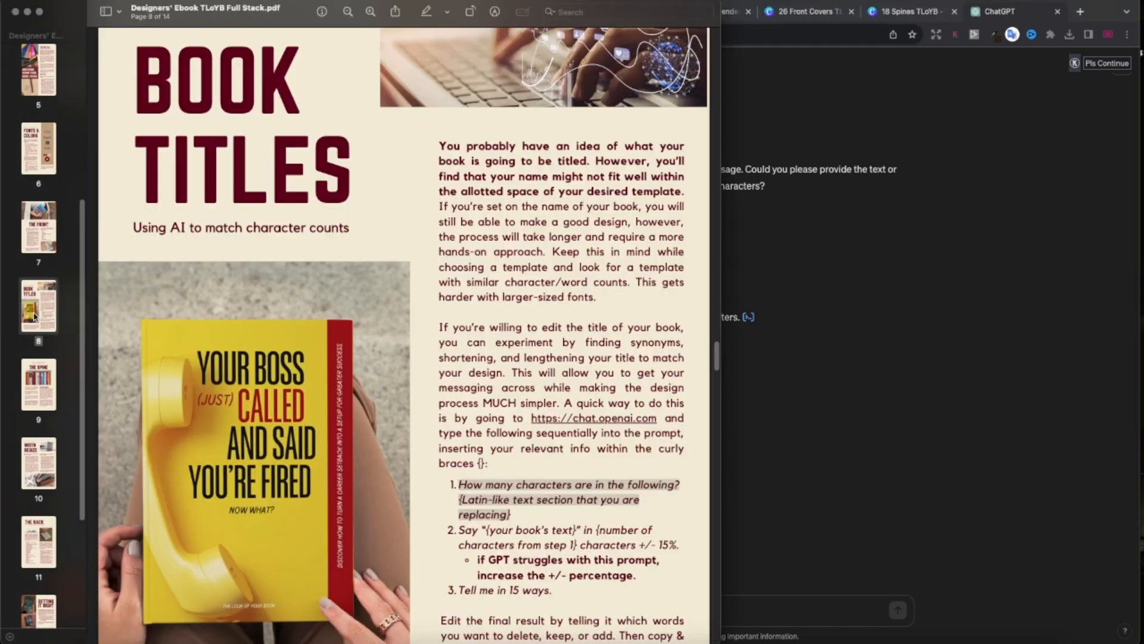
Paste the PDF's step-2 prompt into ChatGPT with 'the peaceful romance' as the book text.
scroll(456, 470, "down", 2)
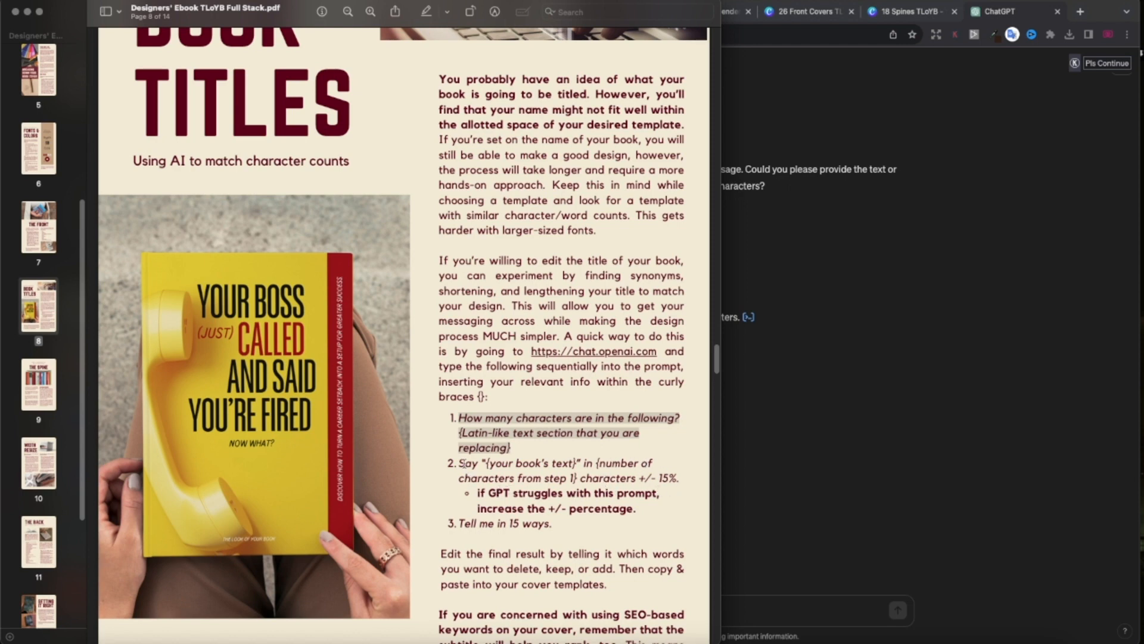
left_click_drag(459, 461, 679, 478)
key("super+c")
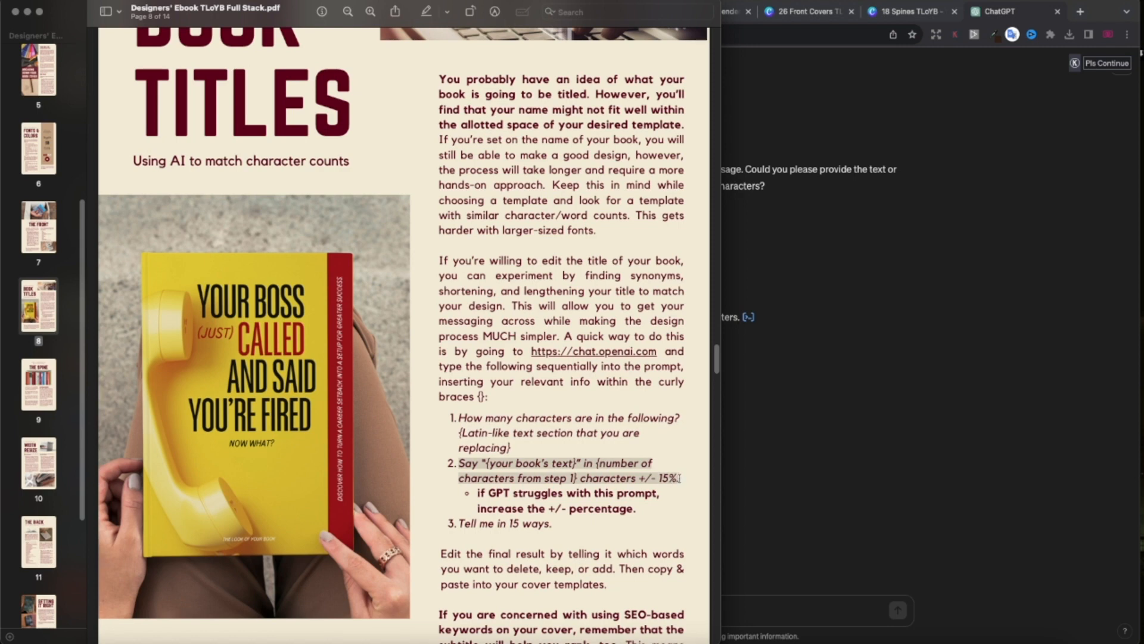
left_click(739, 607)
key("super+v")
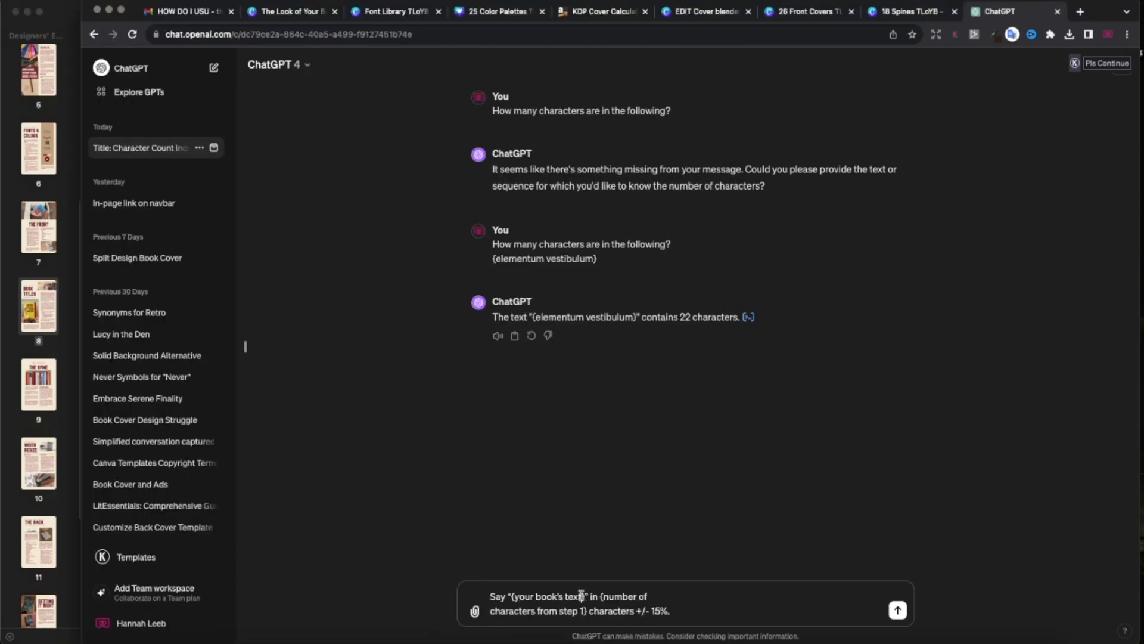
left_click_drag(581, 596, 518, 596)
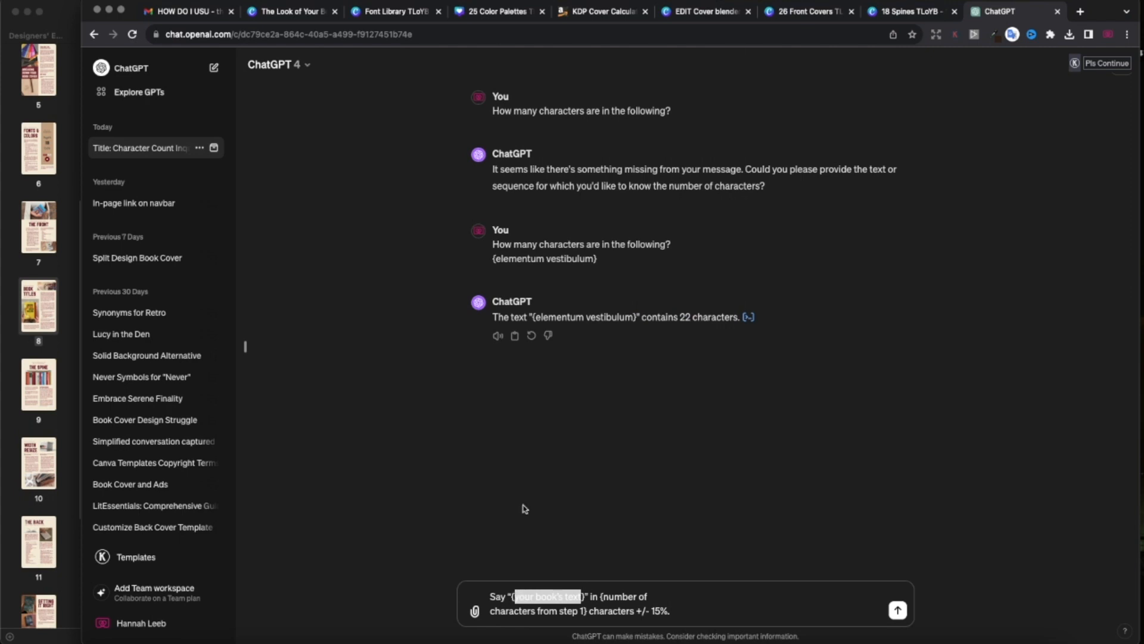
type("the peaceful romance")
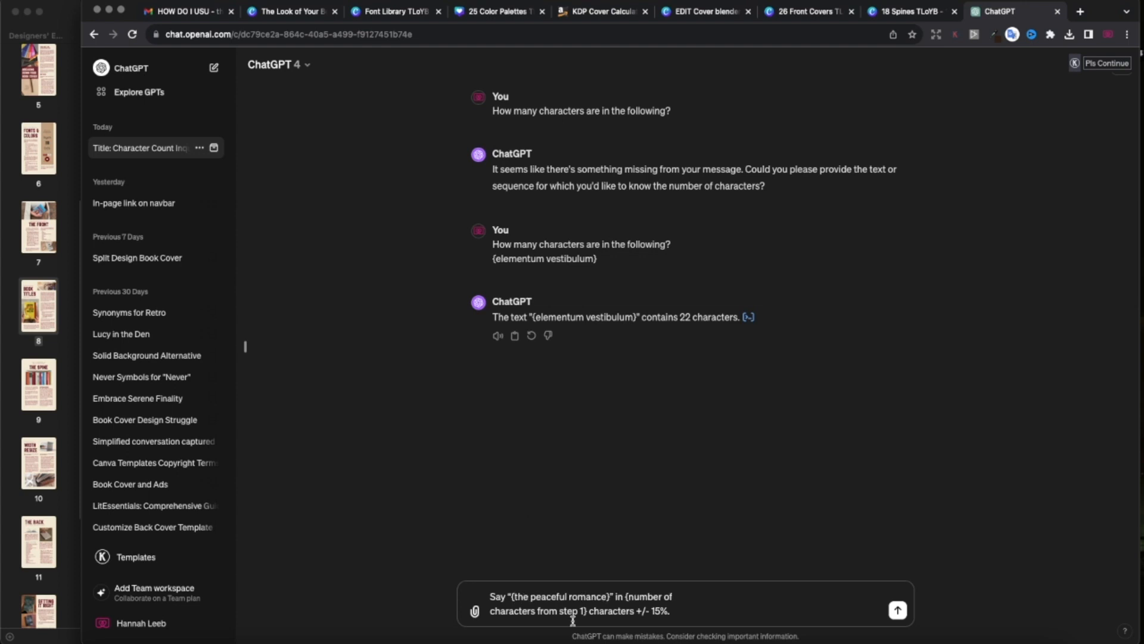
left_click_drag(583, 611, 629, 594)
Set the target length to 22 characters and send the rewording request.
type("22")
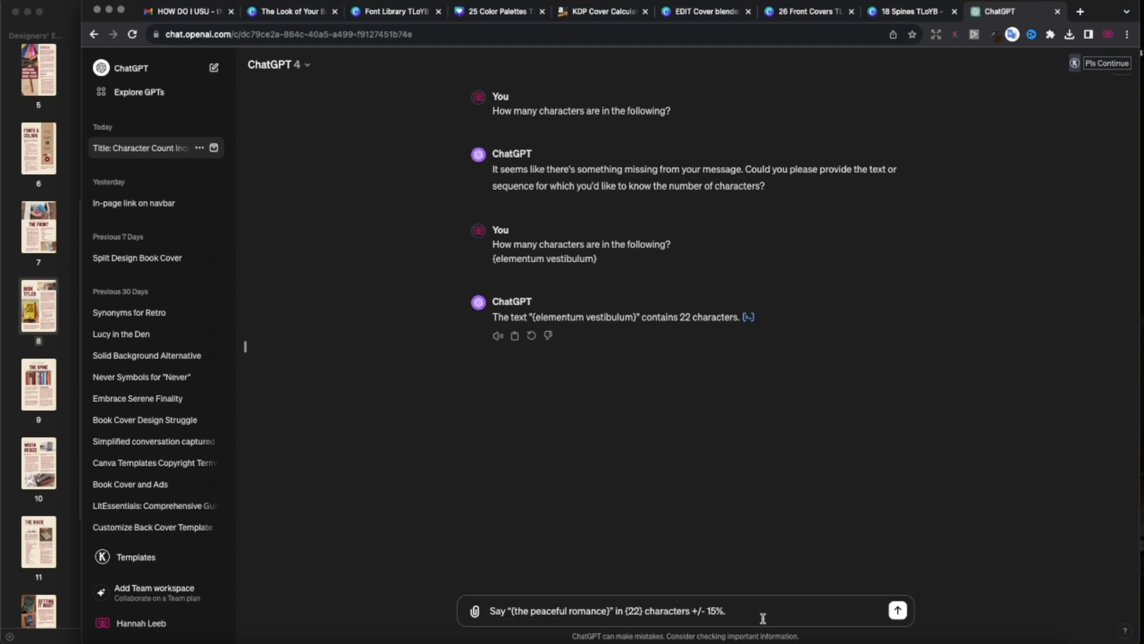
left_click(898, 611)
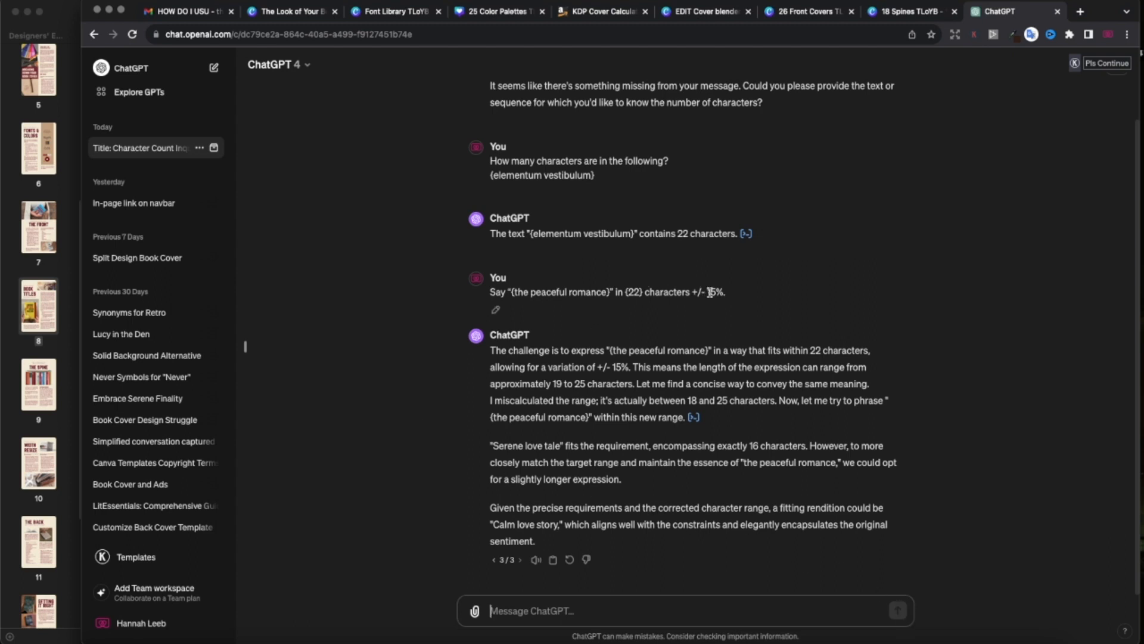
left_click_drag(708, 291, 725, 292)
Pick 'Serene love tale' from ChatGPT's suggestions and return to the Canva cover.
left_click_drag(495, 524, 516, 524)
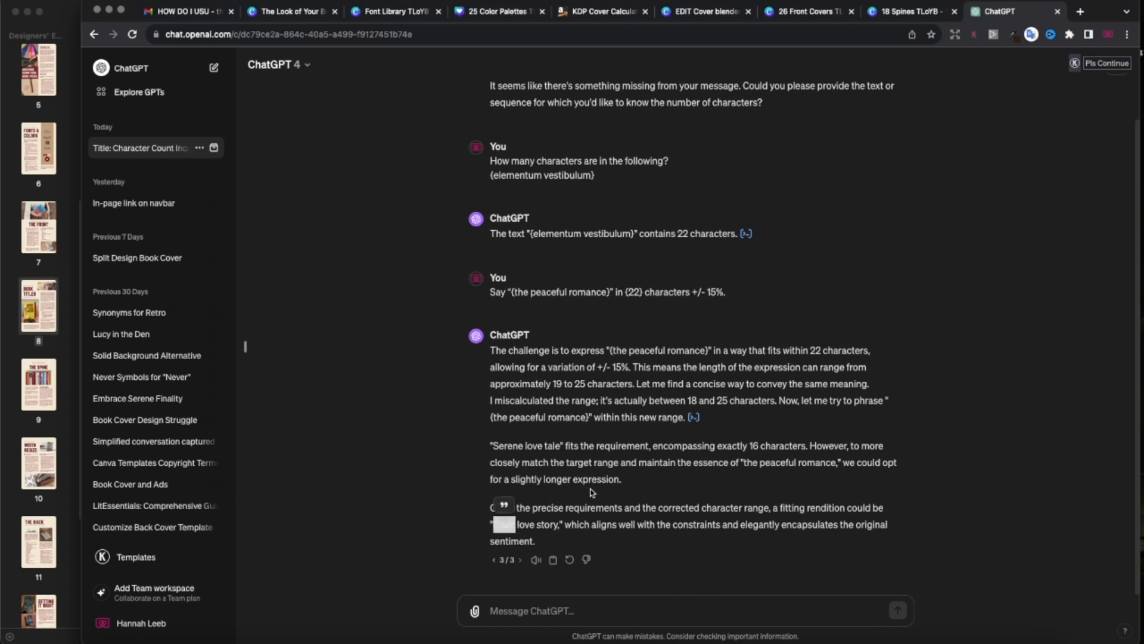
left_click_drag(562, 446, 492, 446)
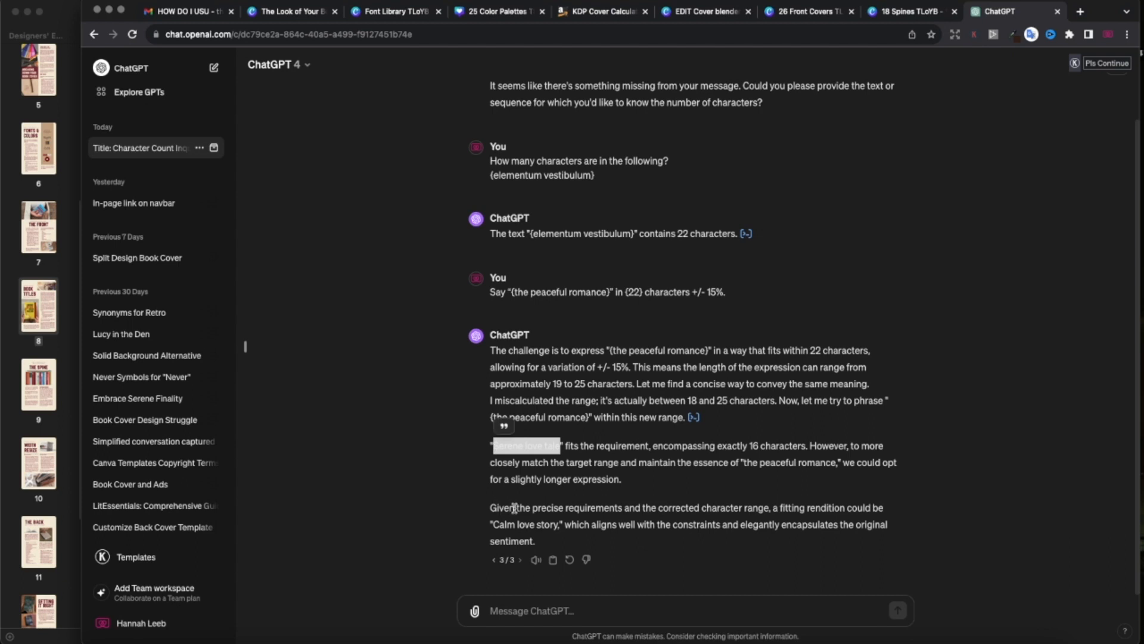
scroll(514, 508, "up", 1)
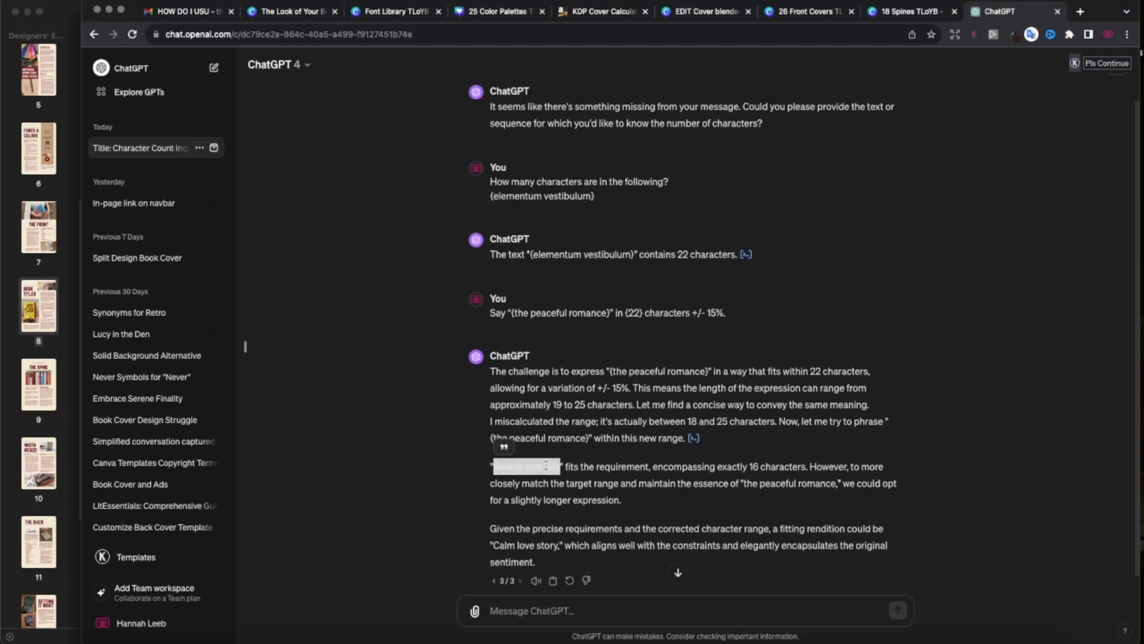
scroll(576, 493, "up", 1)
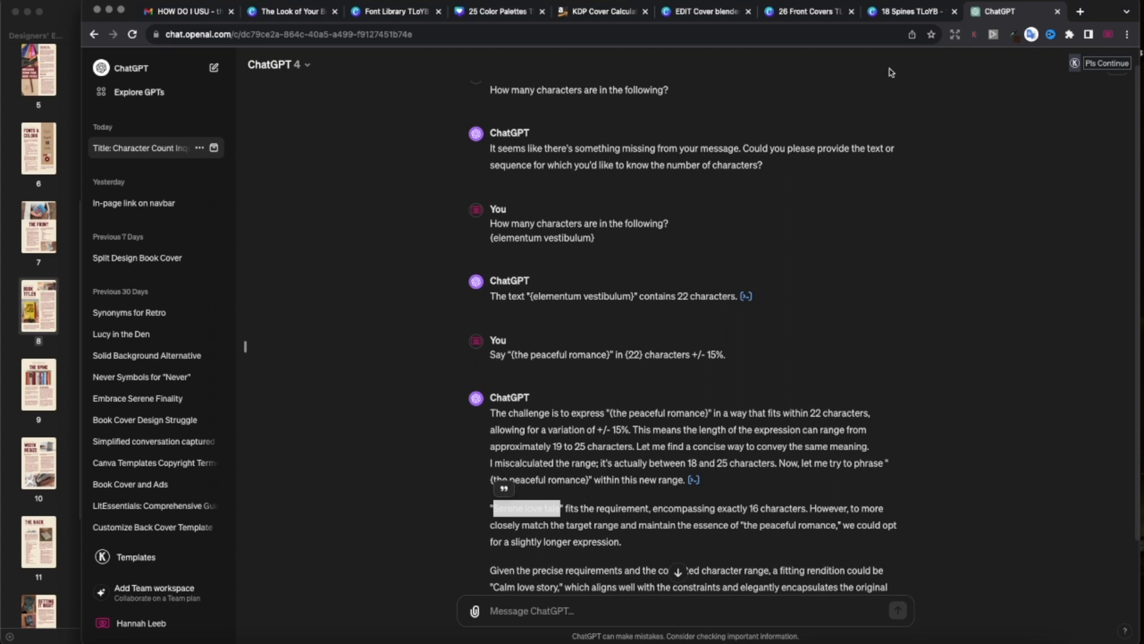
left_click(806, 11)
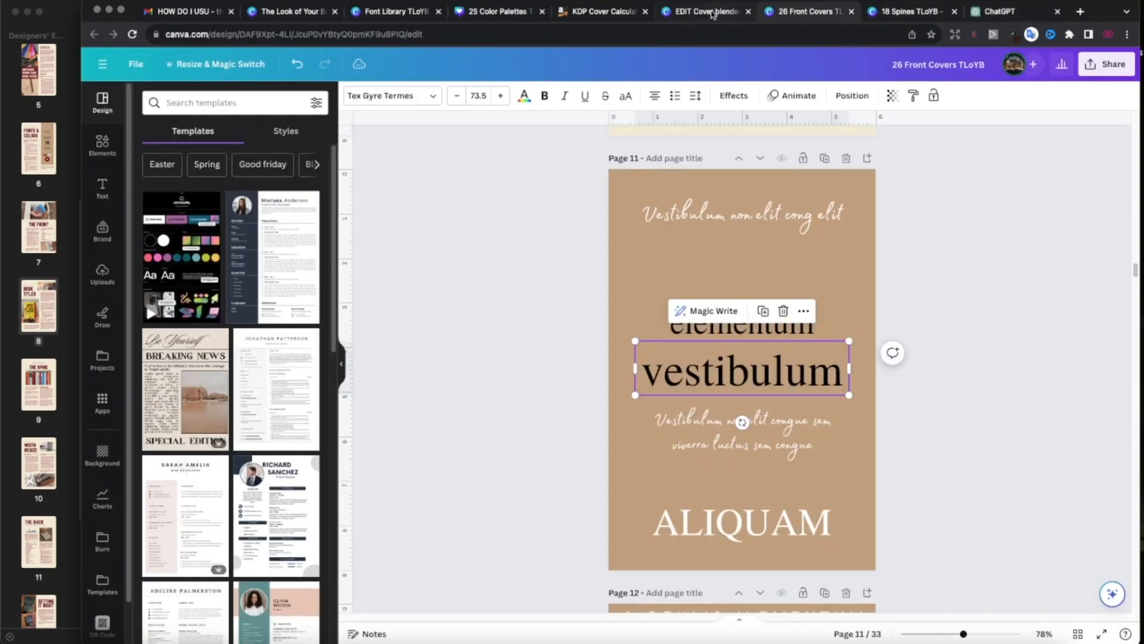
Try editing the title line, then undo back to the original placeholder text.
left_click(736, 331)
type("Ser")
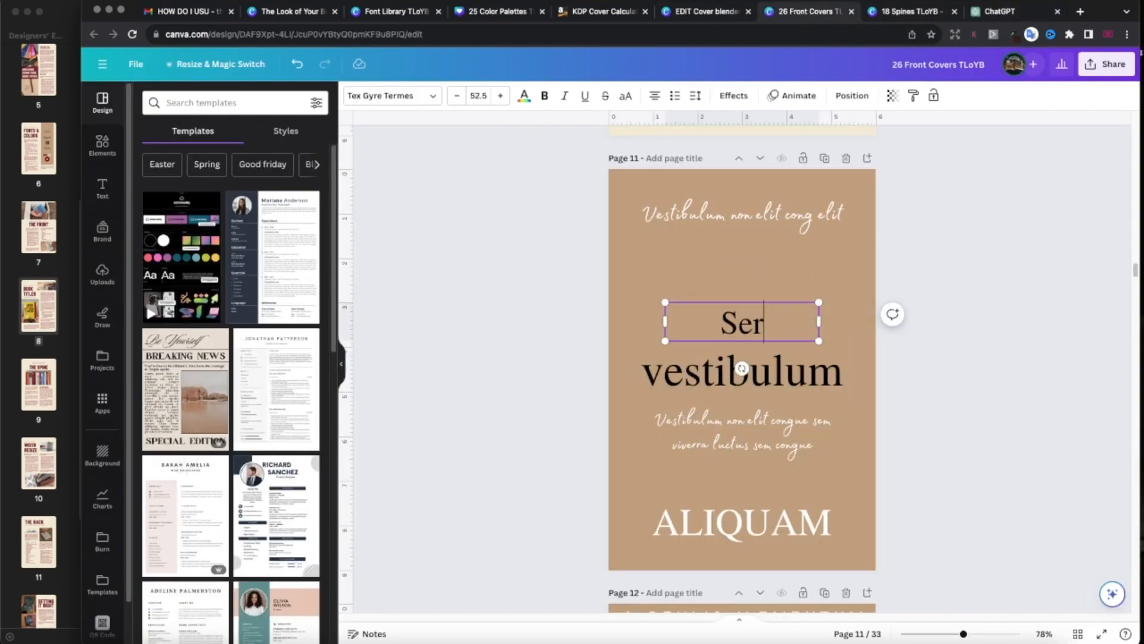
type("My")
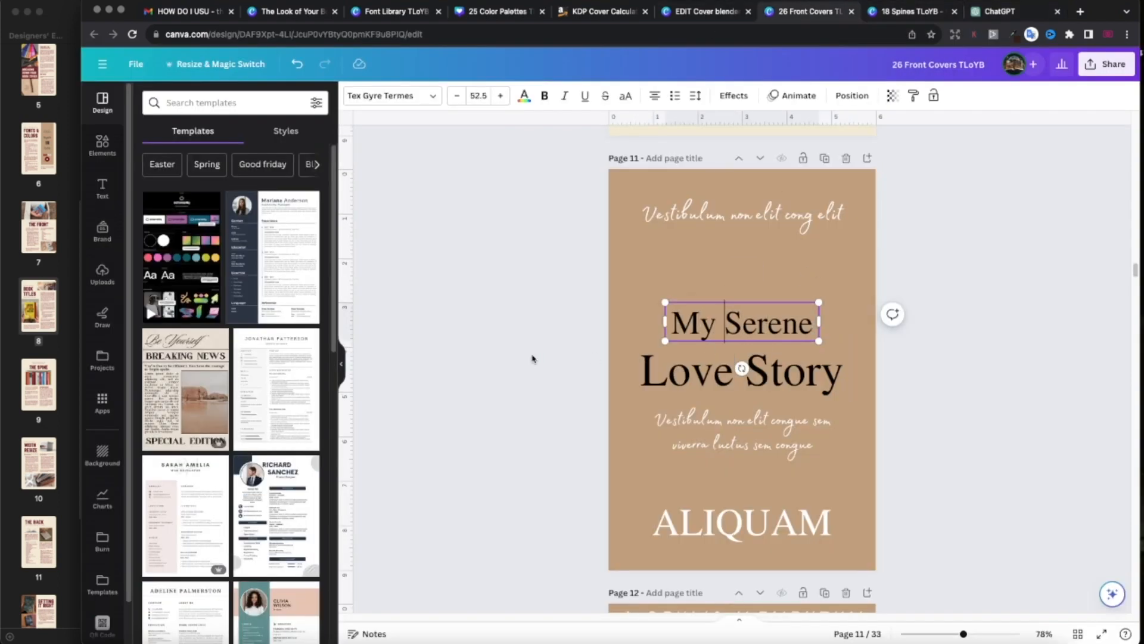
left_click(572, 391)
scroll(572, 392, "up", 5)
scroll(574, 395, "down", 4)
scroll(574, 395, "down", 5)
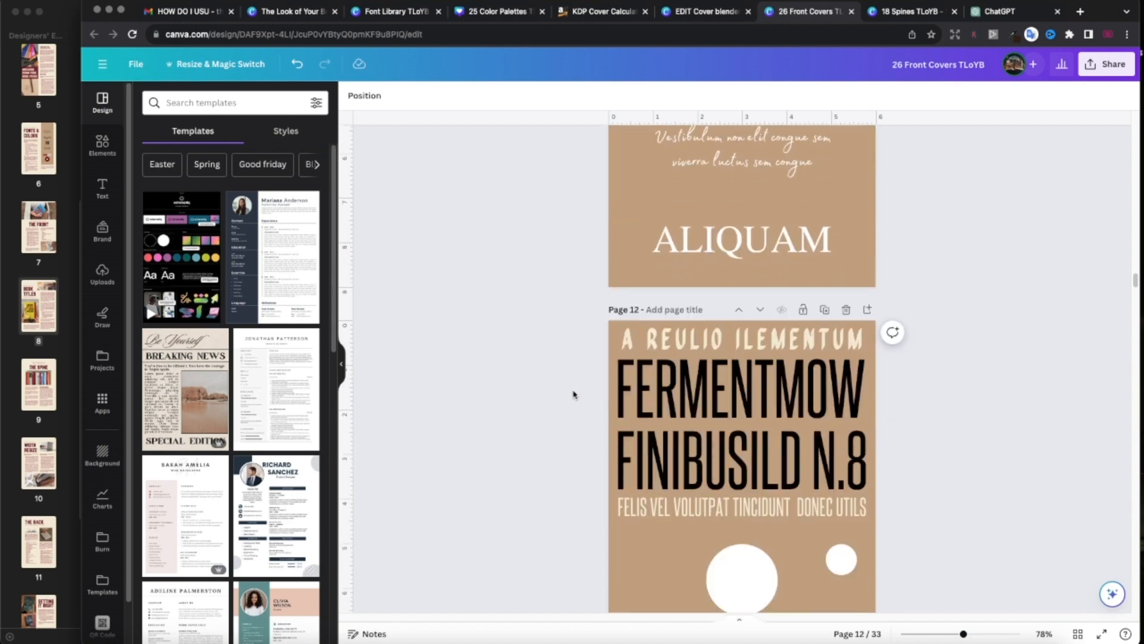
scroll(573, 395, "up", 4)
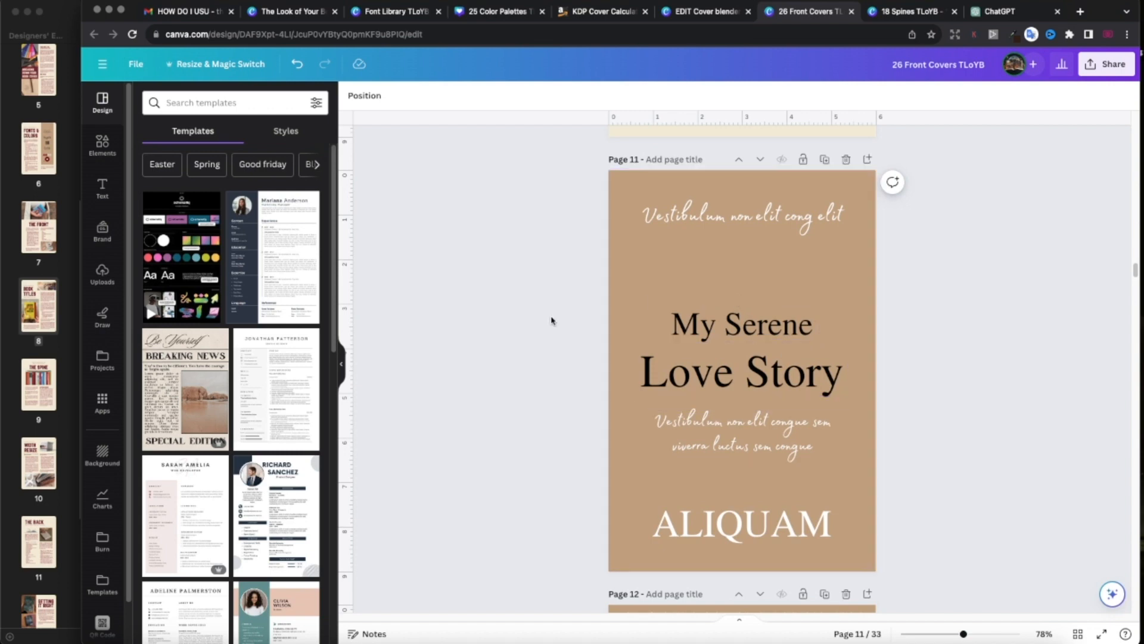
key("super+z")
key("super+z")
key("super+z")
key("super+z")
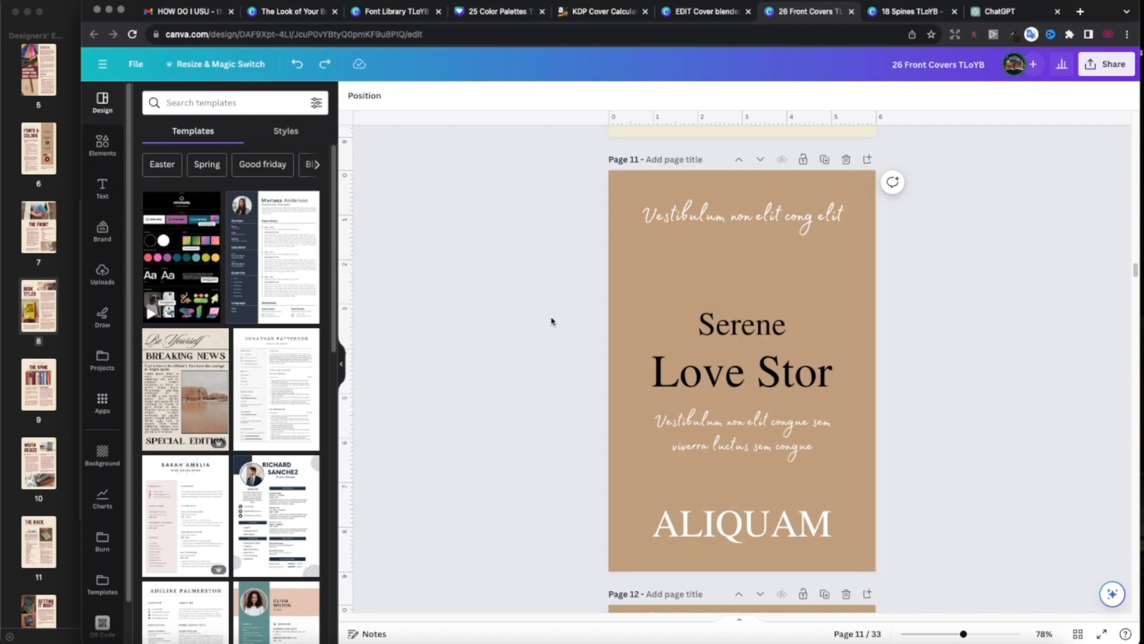
key("super+z")
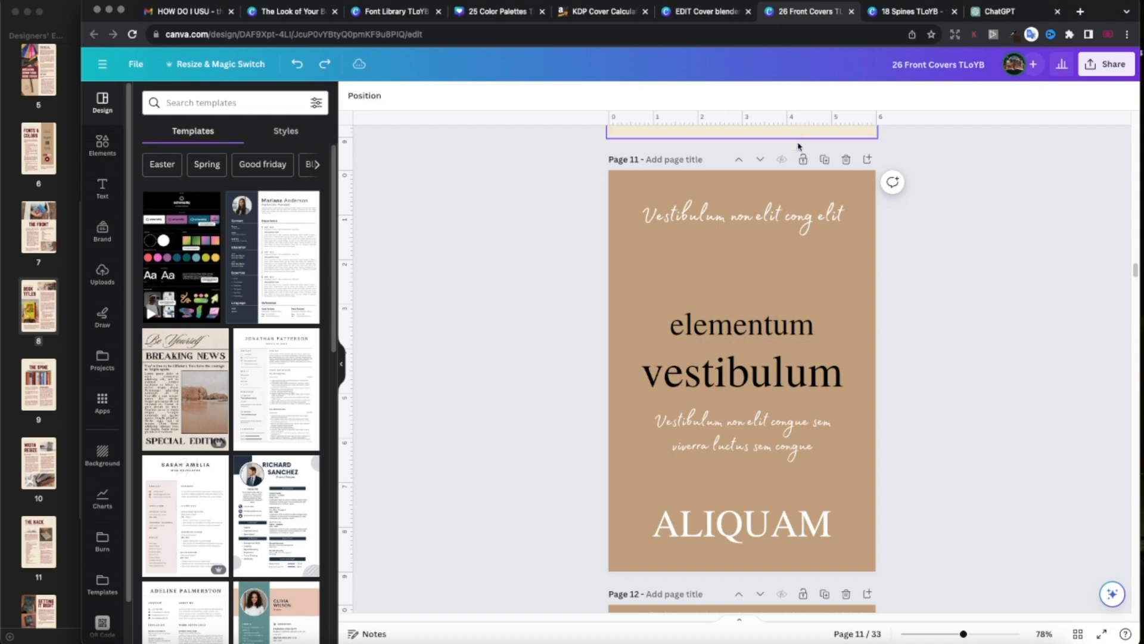
Duplicate page 11 and change the new page's title to 'The Serene Love Story'.
left_click(824, 159)
left_click(730, 327)
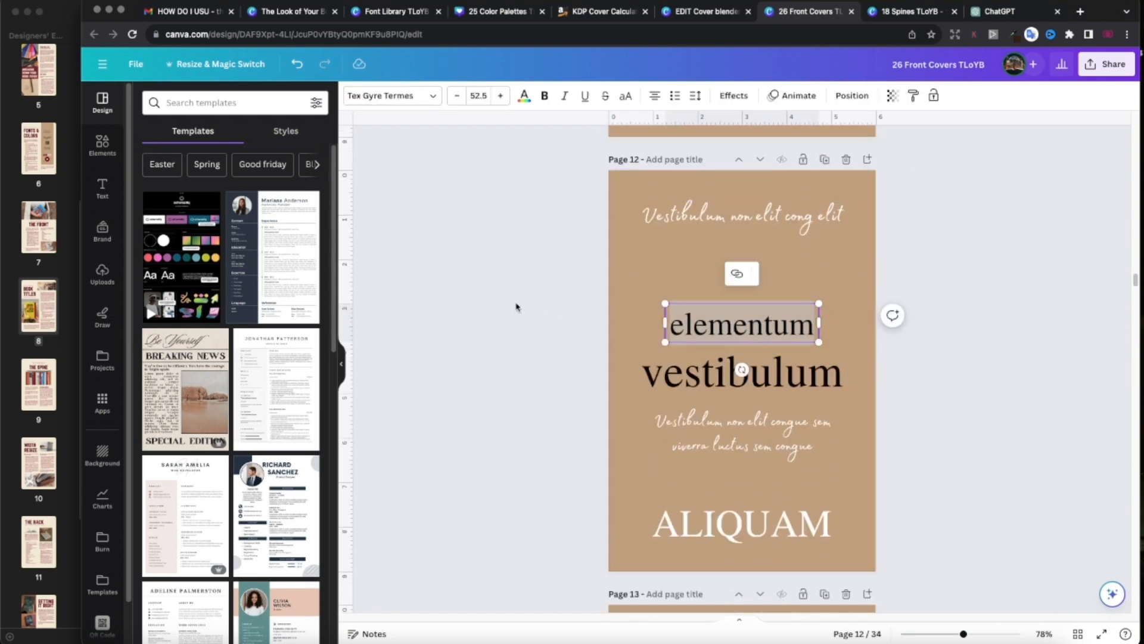
type("Serene")
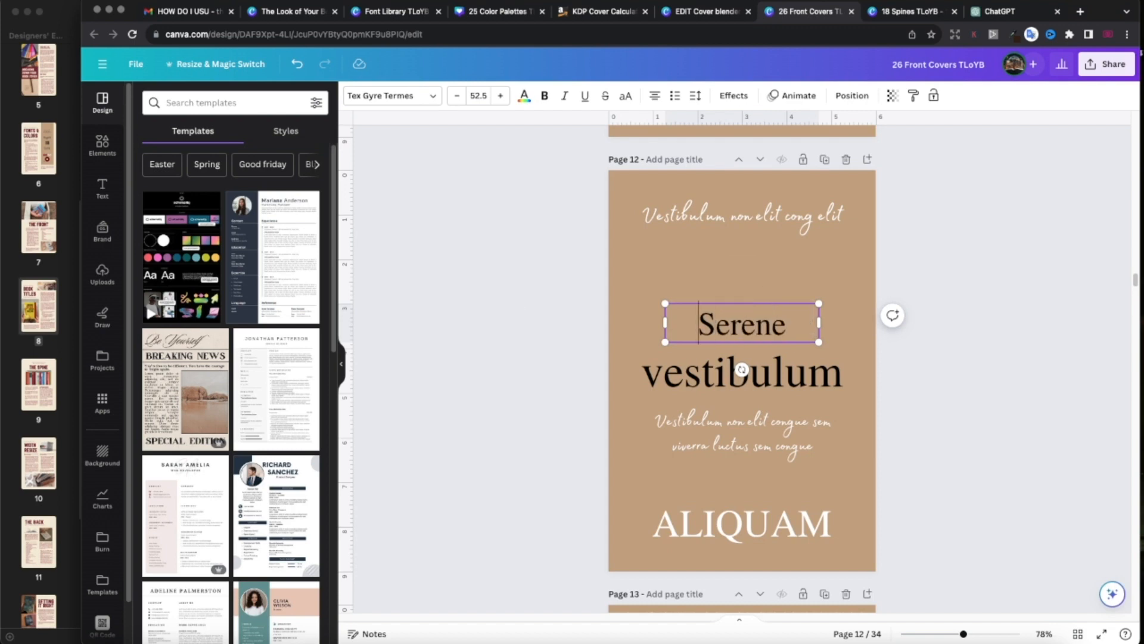
key("super+Left")
type("The")
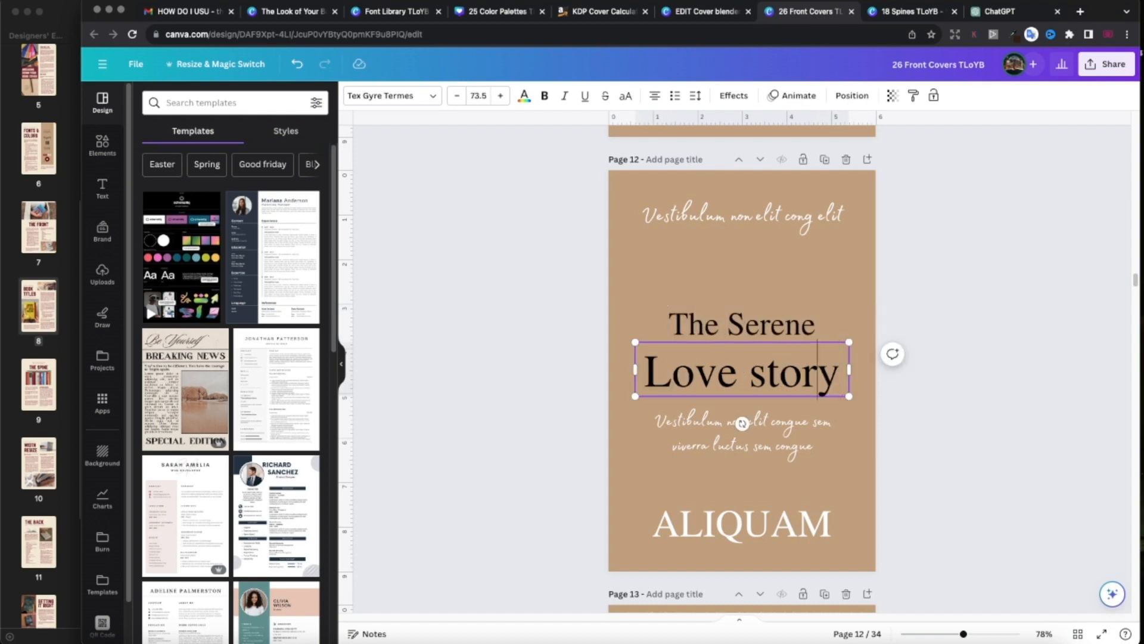
key("Left")
key("Left")
key("Left")
key("BackSpace")
type("S")
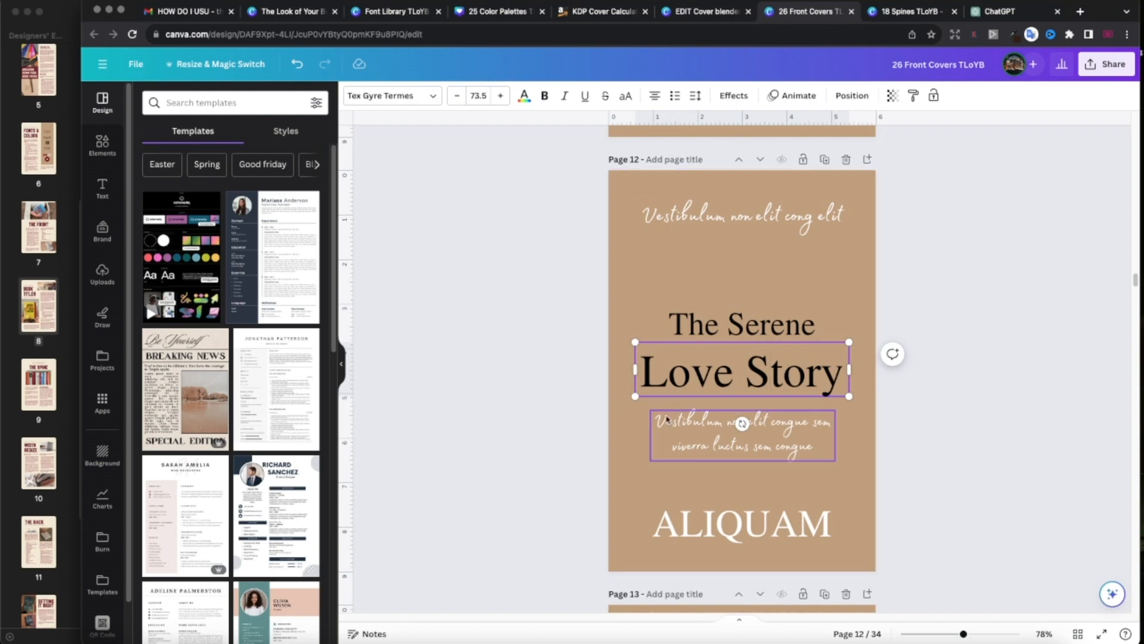
Select the script subtitle on page 12 for editing, then go to ChatGPT.
left_click(692, 432)
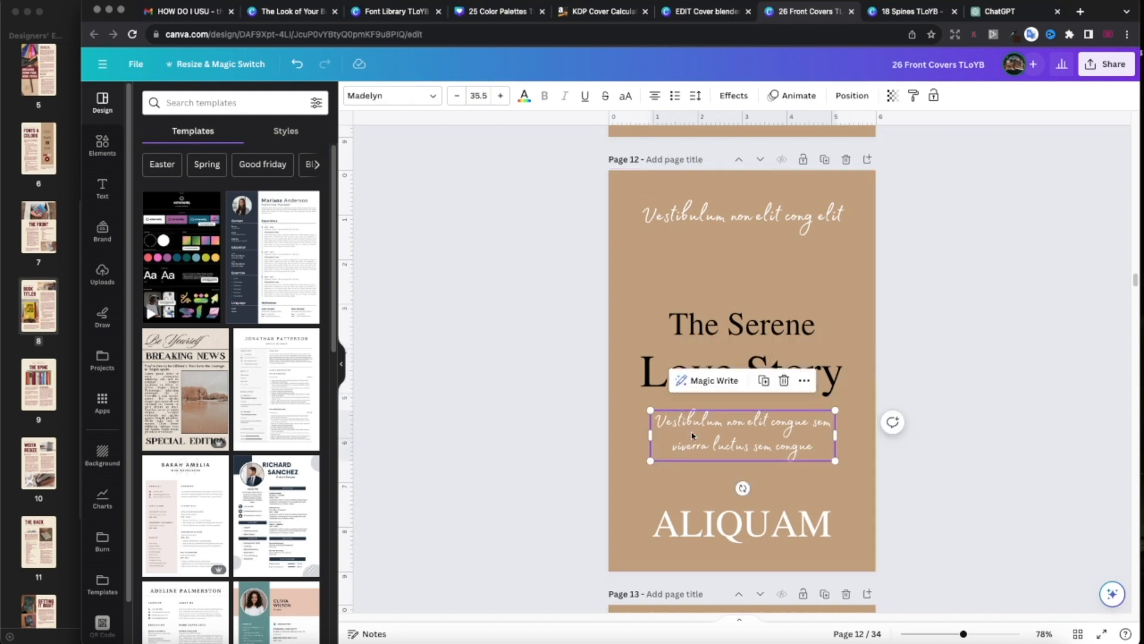
left_click(692, 433)
key("super+c")
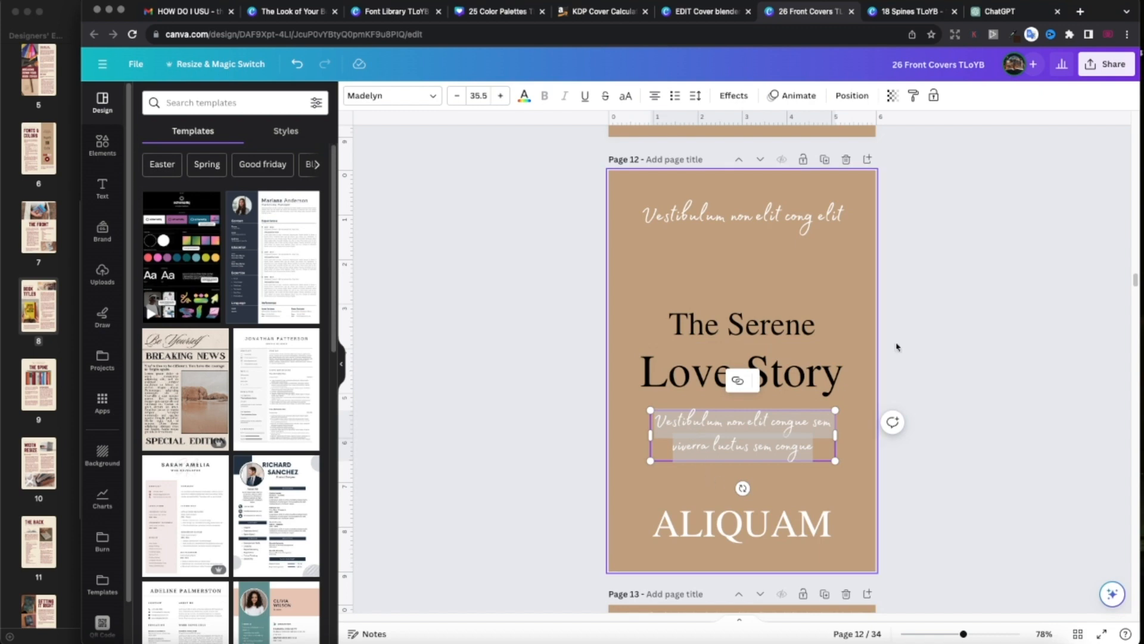
left_click(1012, 15)
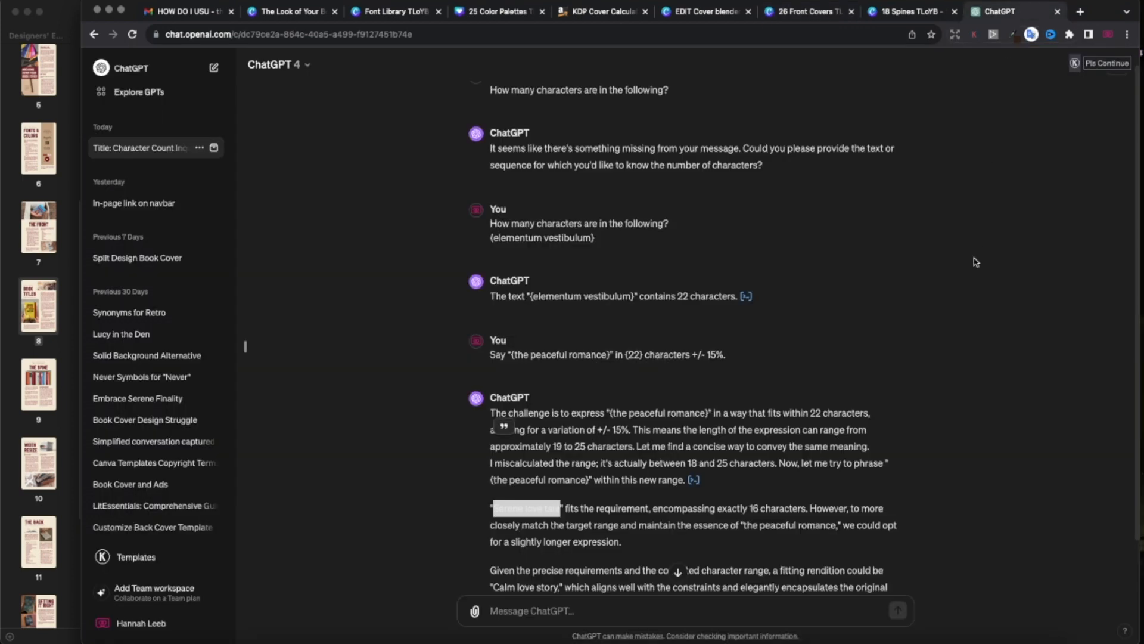
Ask ChatGPT how many characters are in the placeholder subtitle.
scroll(909, 310, "down", 1)
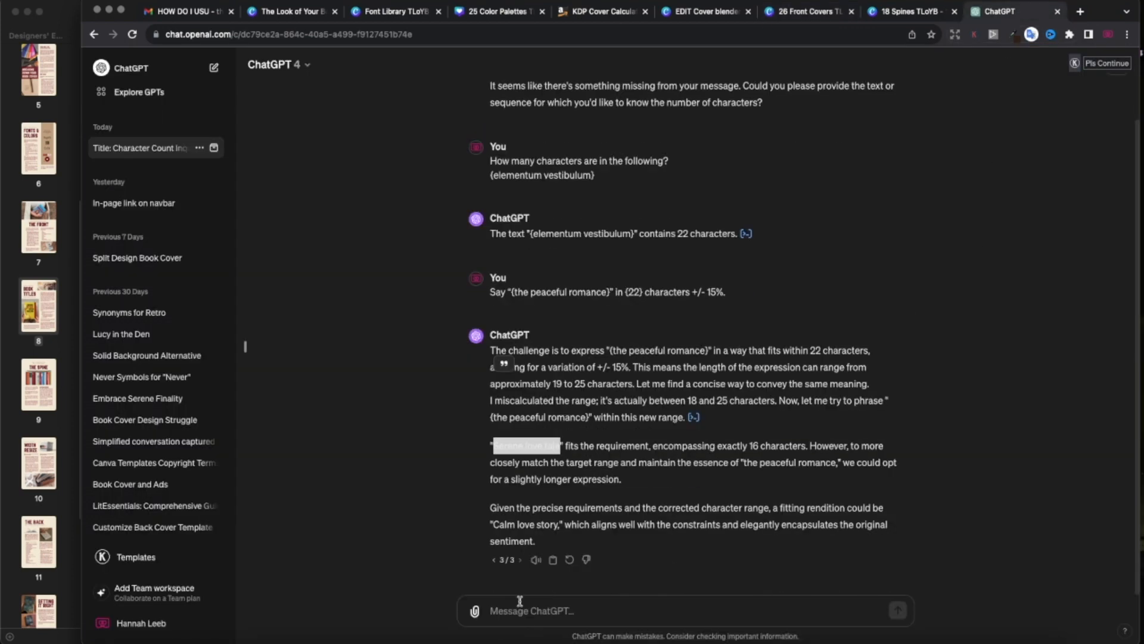
left_click_drag(682, 164, 503, 163)
left_click(563, 609)
key("super+v")
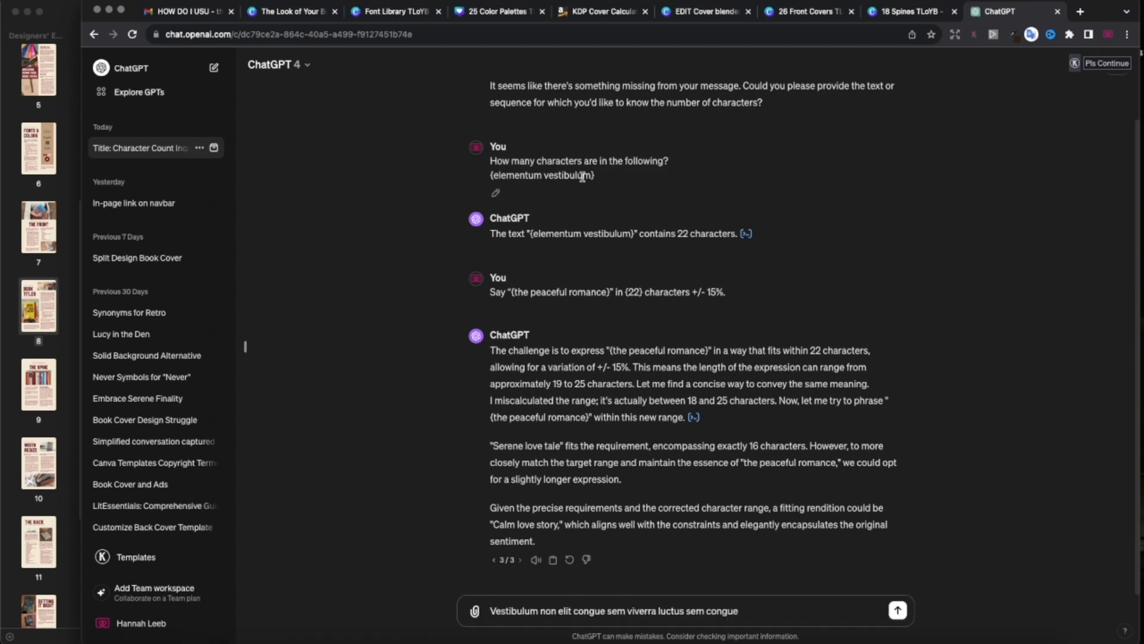
left_click_drag(677, 164, 488, 166)
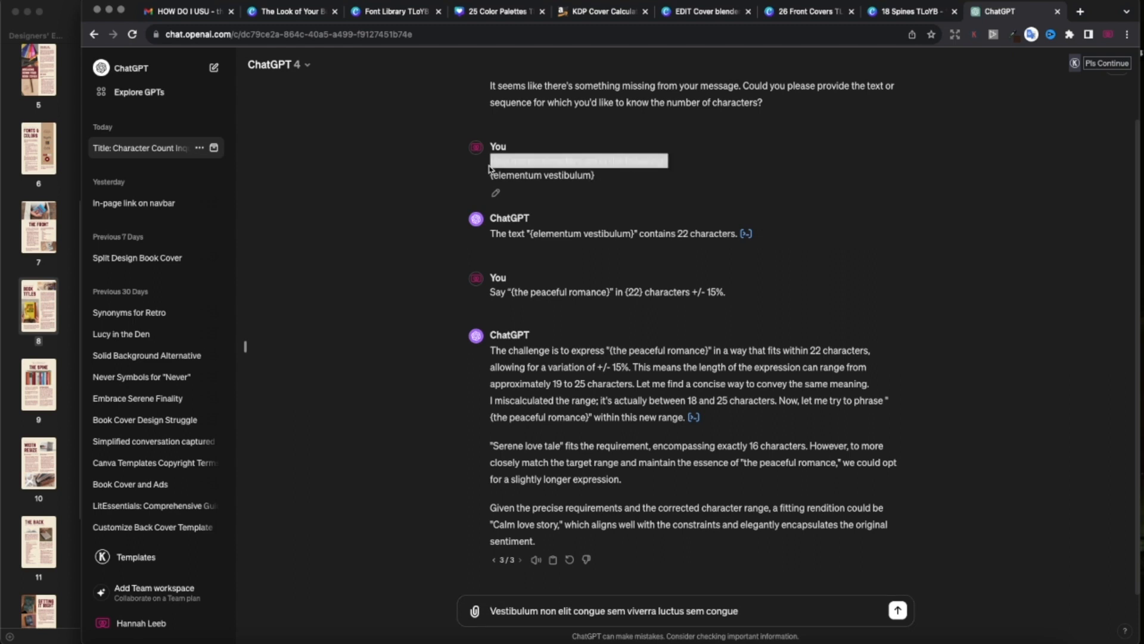
key("super+c")
left_click(490, 610)
key("super+v")
key("Return")
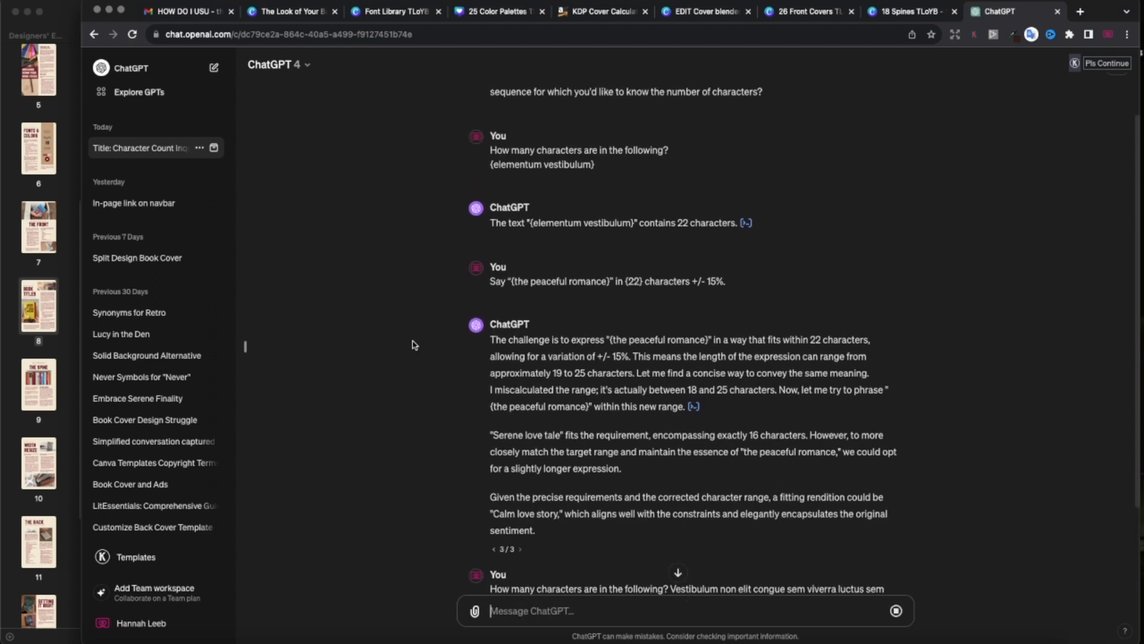
Draft a rephrasing request for 'My serene love story' targeting 56 characters.
scroll(414, 345, "up", 1)
left_click_drag(490, 297, 731, 297)
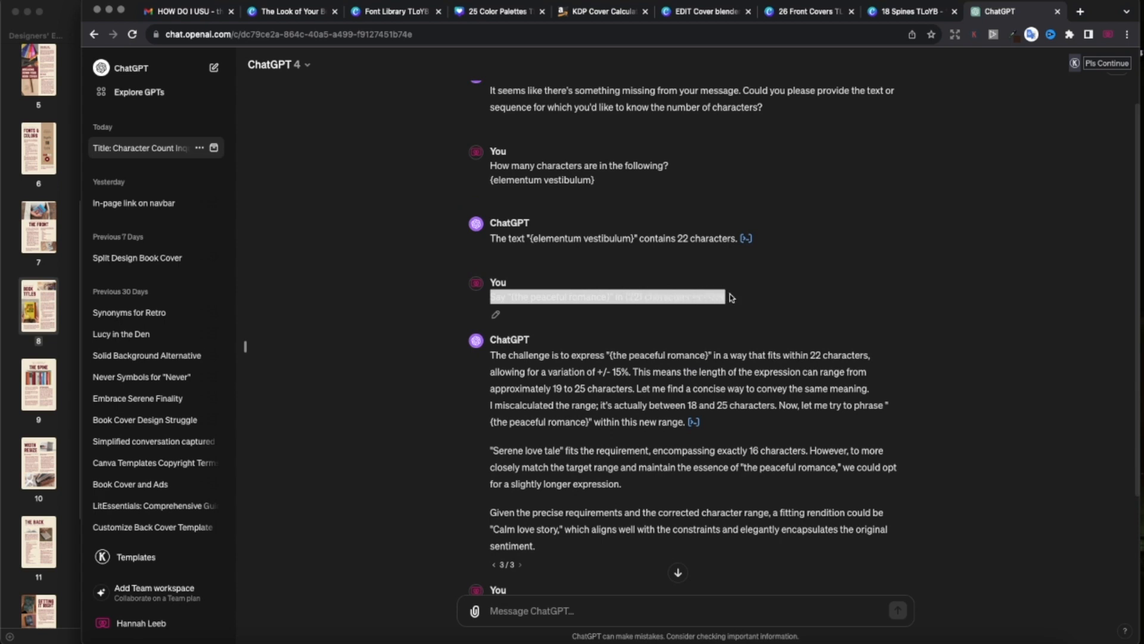
scroll(709, 388, "down", 3)
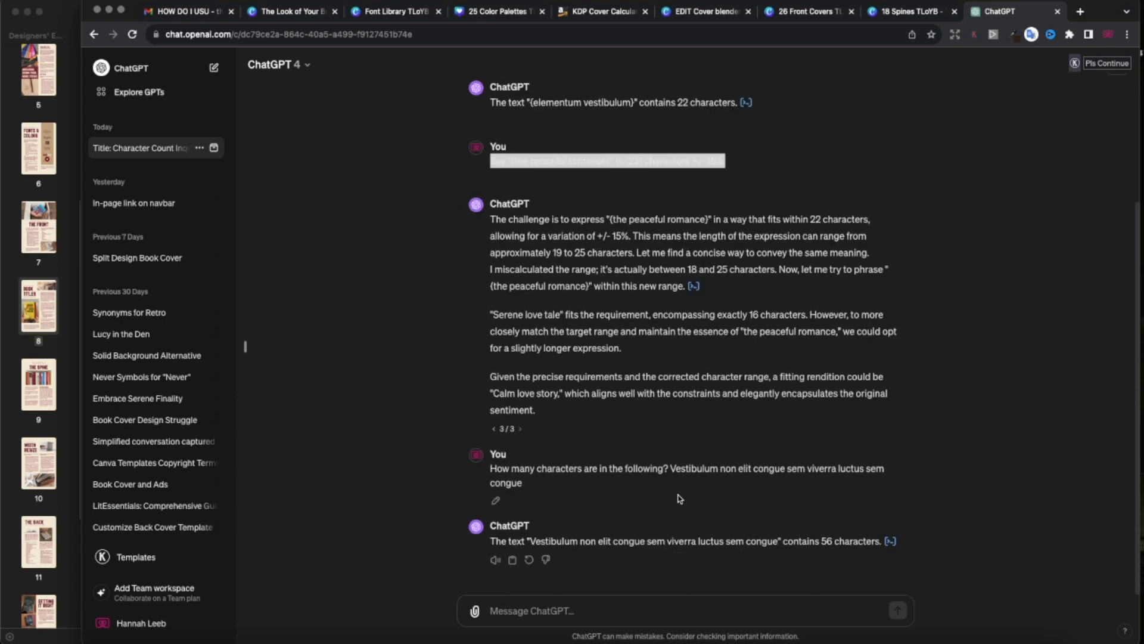
left_click(526, 610)
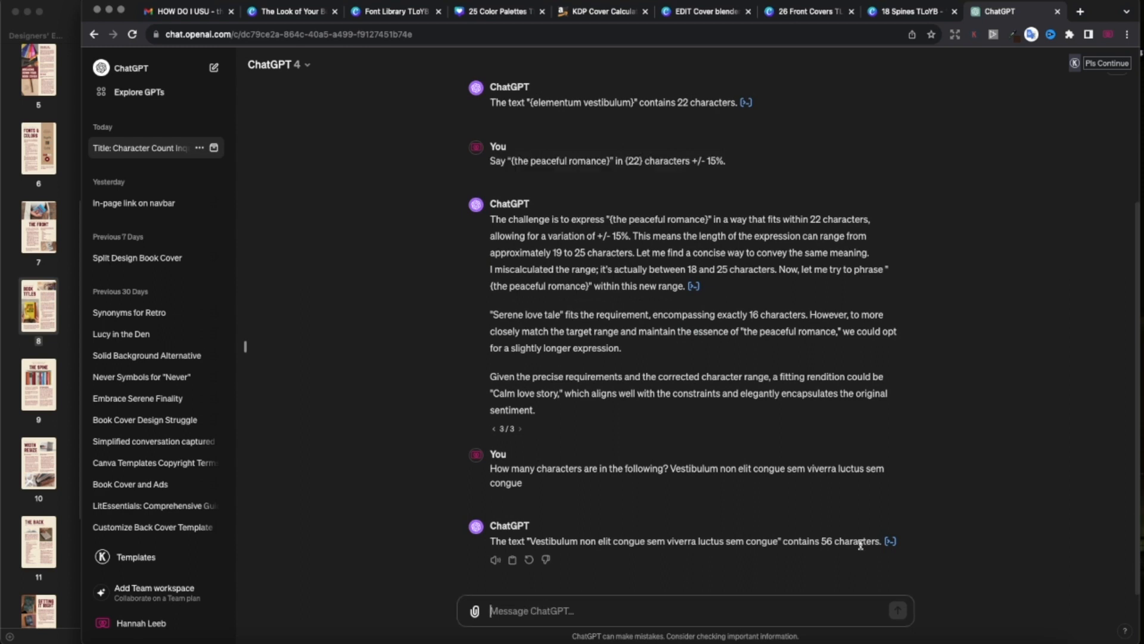
key("super+v")
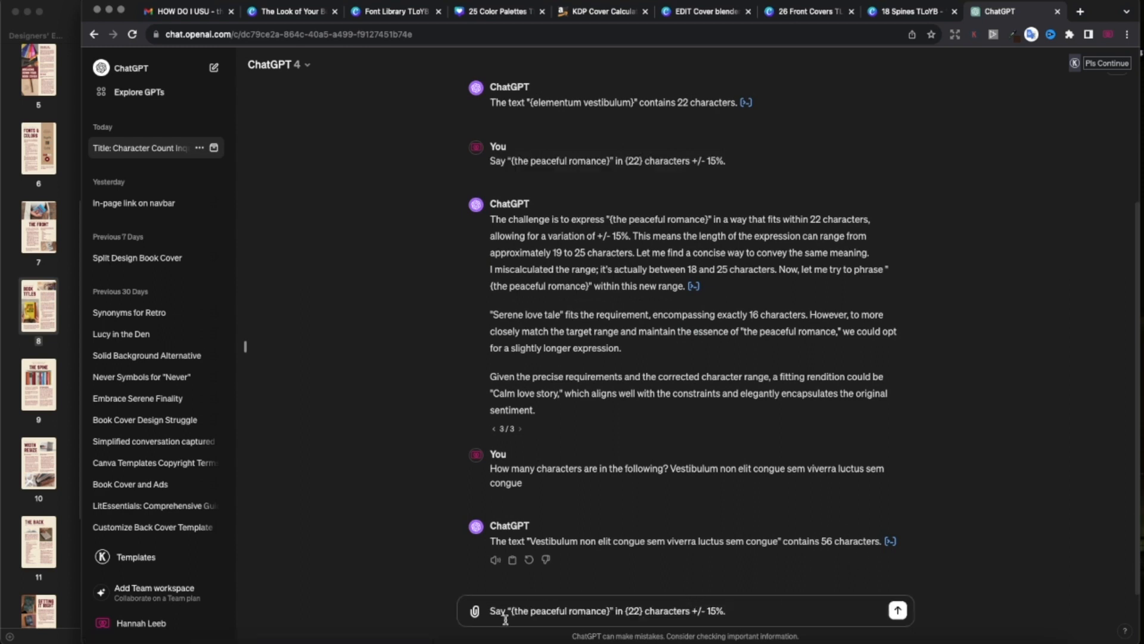
left_click_drag(606, 610, 516, 611)
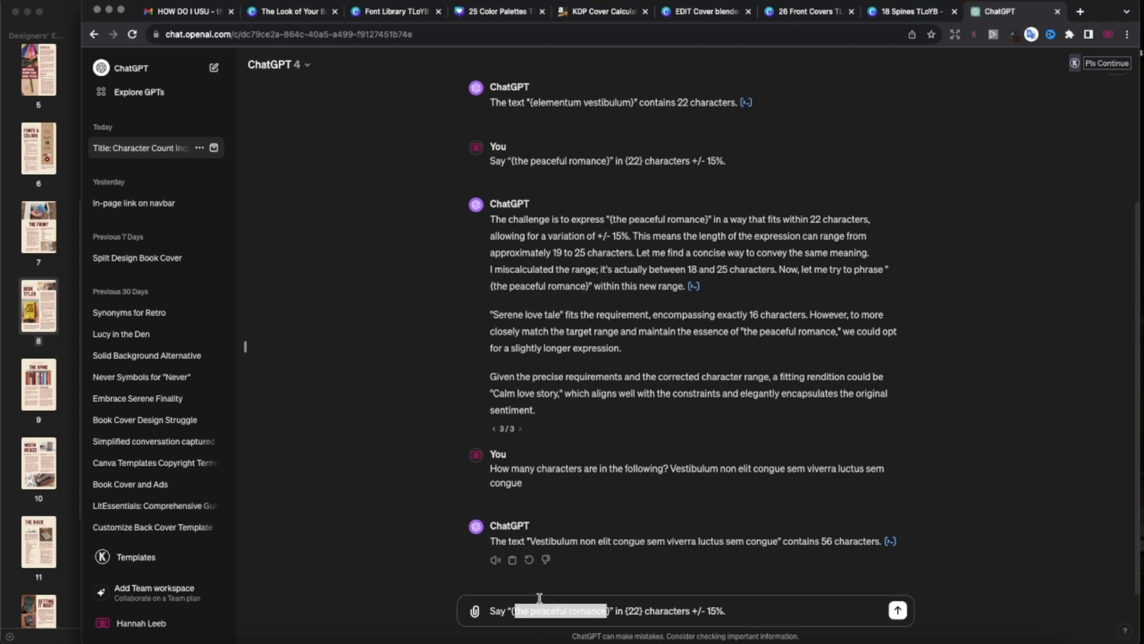
type("My serene love story")
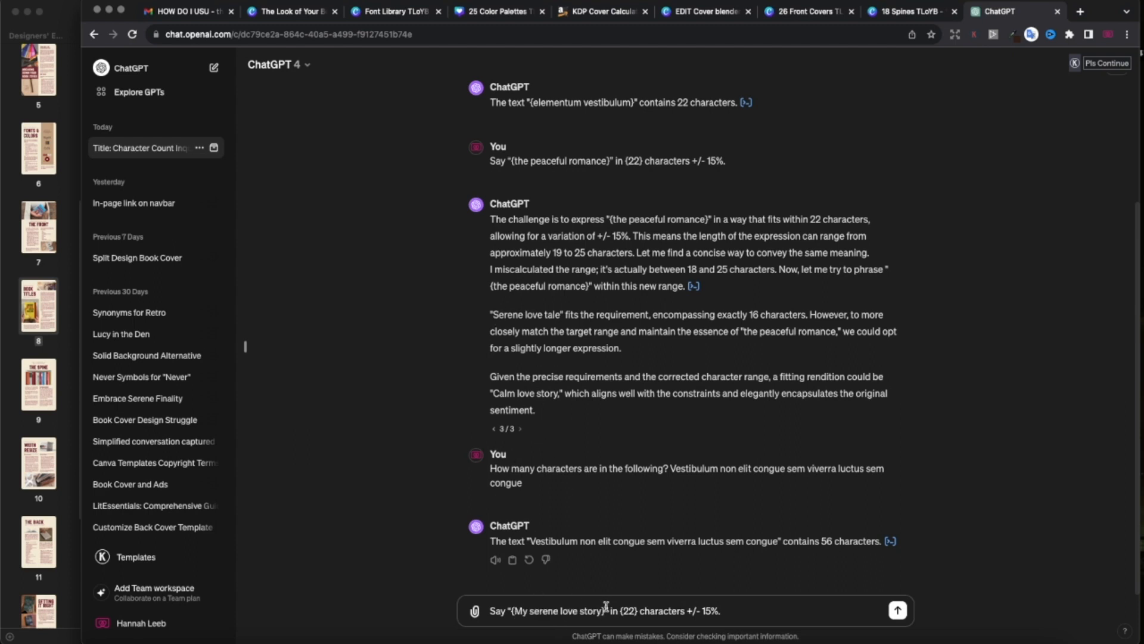
left_click(506, 610)
left_click_drag(831, 533, 824, 535)
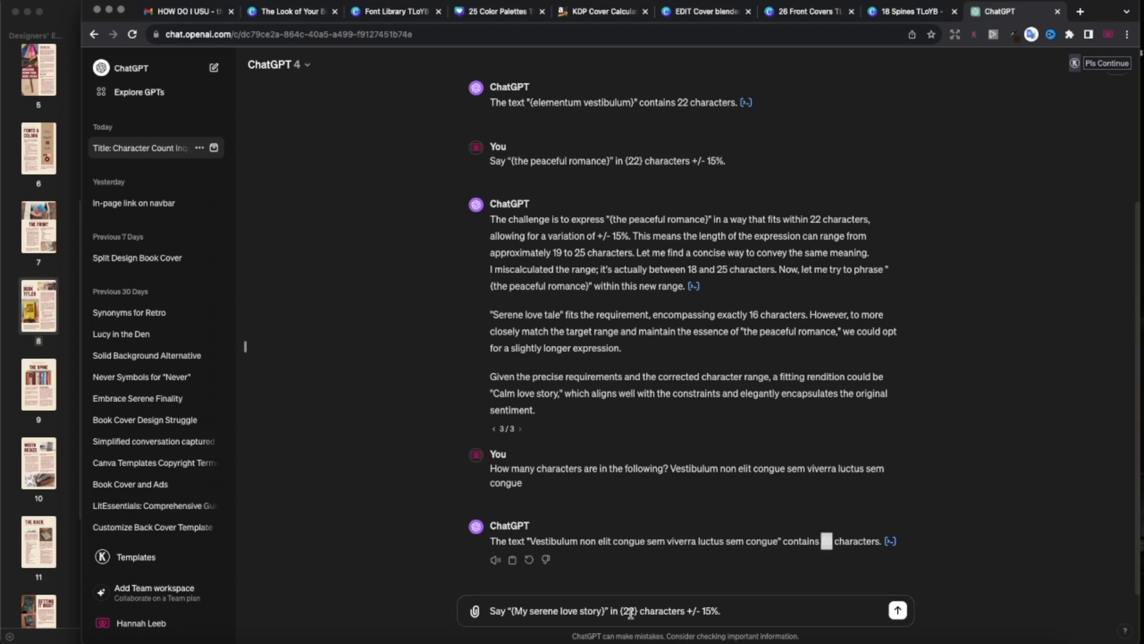
left_click_drag(635, 609, 629, 609)
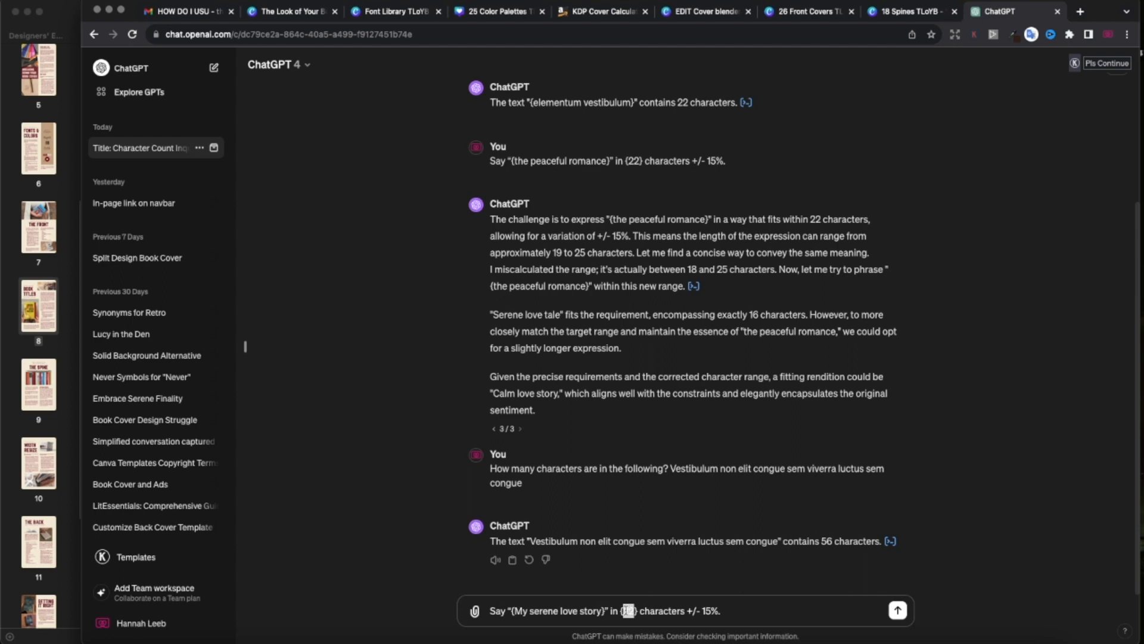
key("super+v")
Send the request noting it's a subtitle, then put 'Unveiling the Depths of a Quiet Love Story' on page 12.
type("This is a book subtitle.")
key("Return")
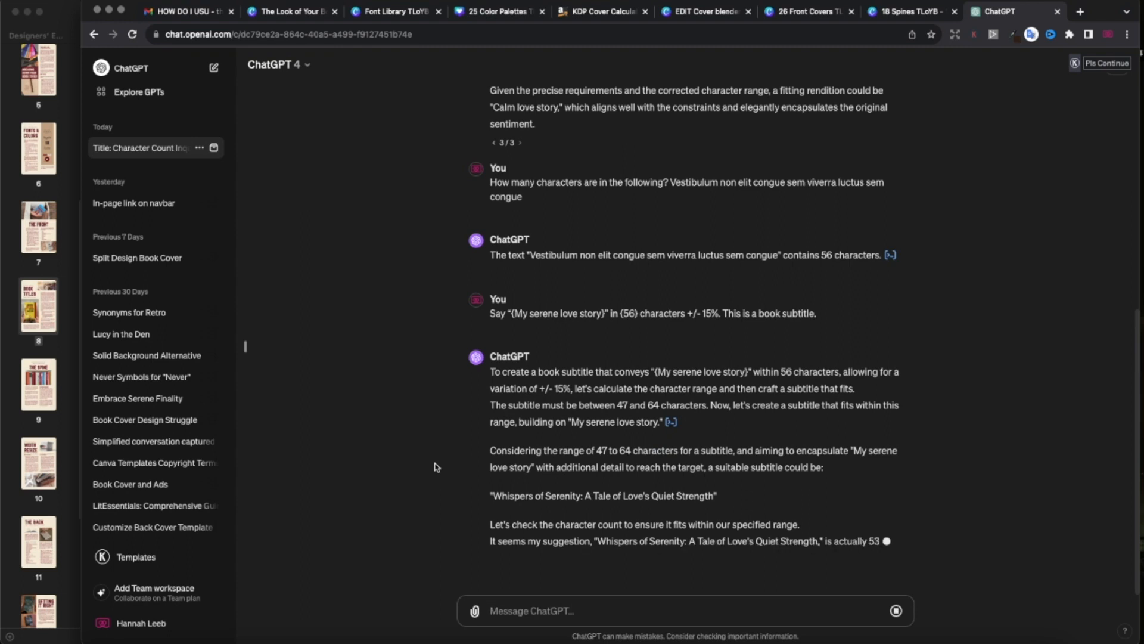
left_click_drag(689, 541, 817, 542)
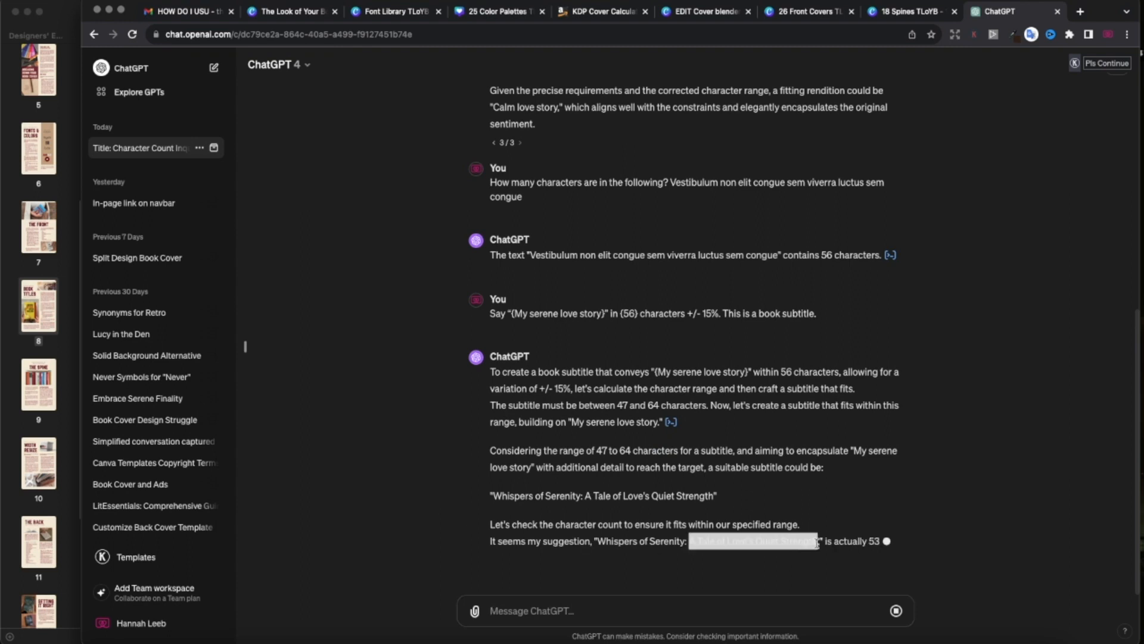
left_click_drag(585, 446, 760, 437)
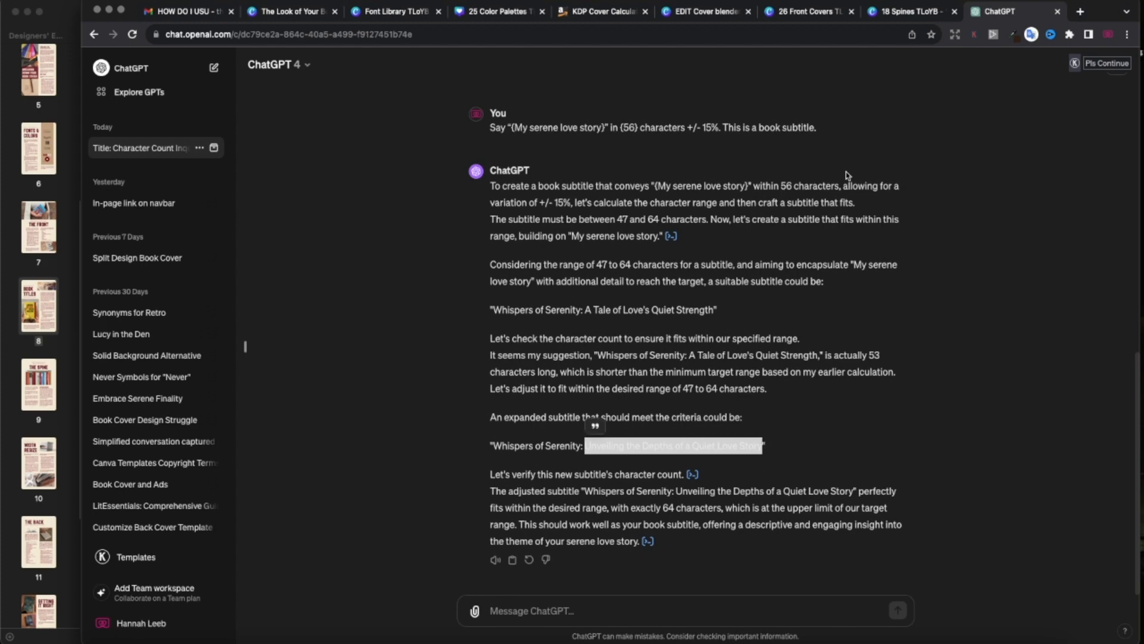
left_click(807, 12)
left_click(562, 462)
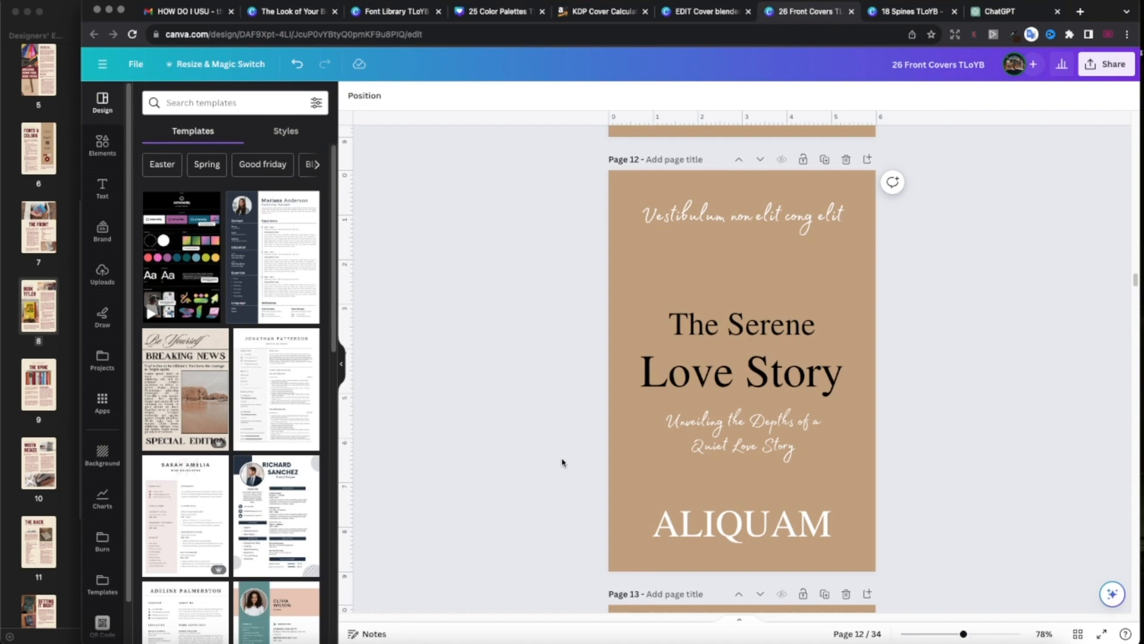
scroll(562, 461, "down", 2)
scroll(562, 461, "up", 2)
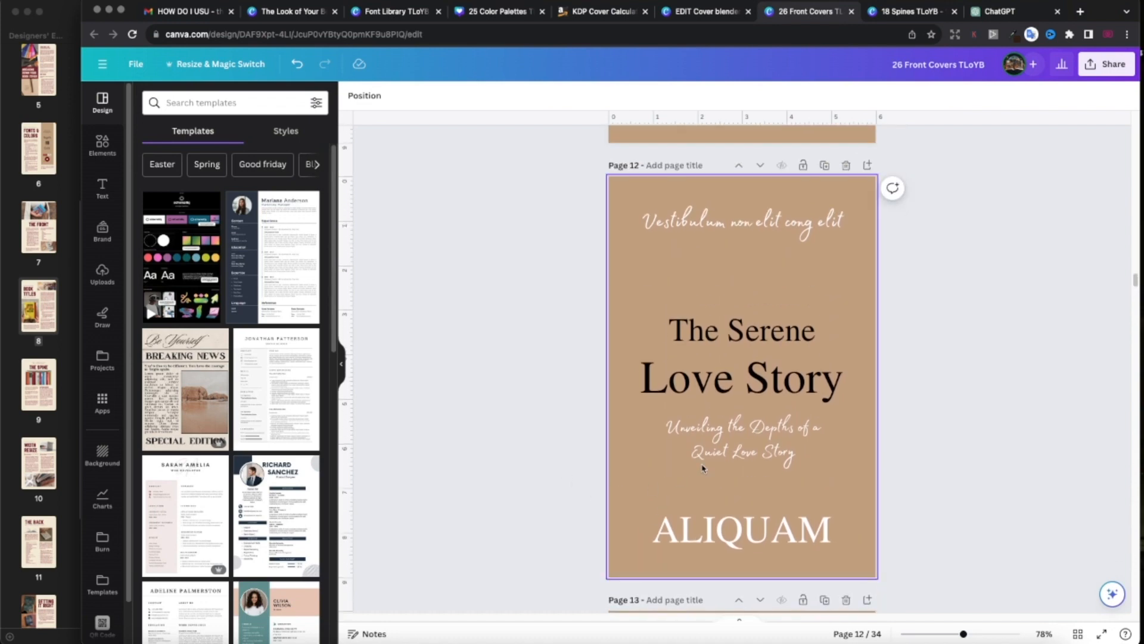